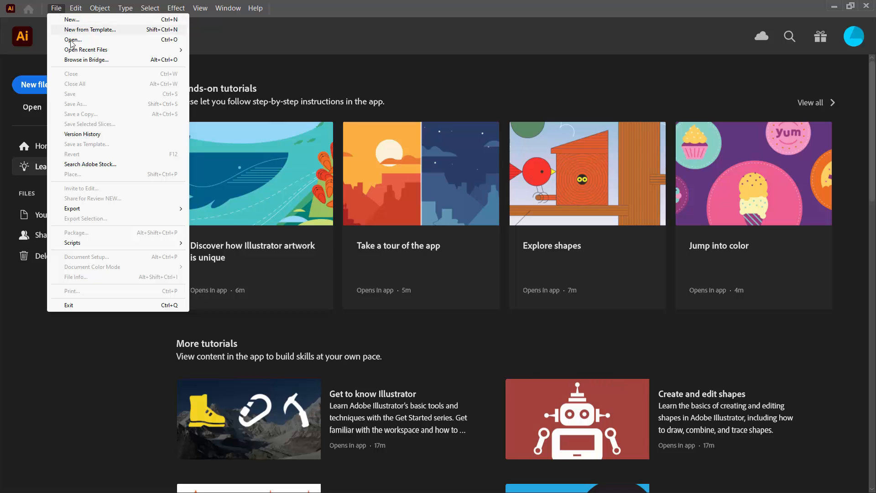
- Open 'loops pen work edited 3.jpg' from the recent files list
{"action": "mouse_move", "coordinate": [81, 50]}
{"action": "left_click", "coordinate": [233, 51]}
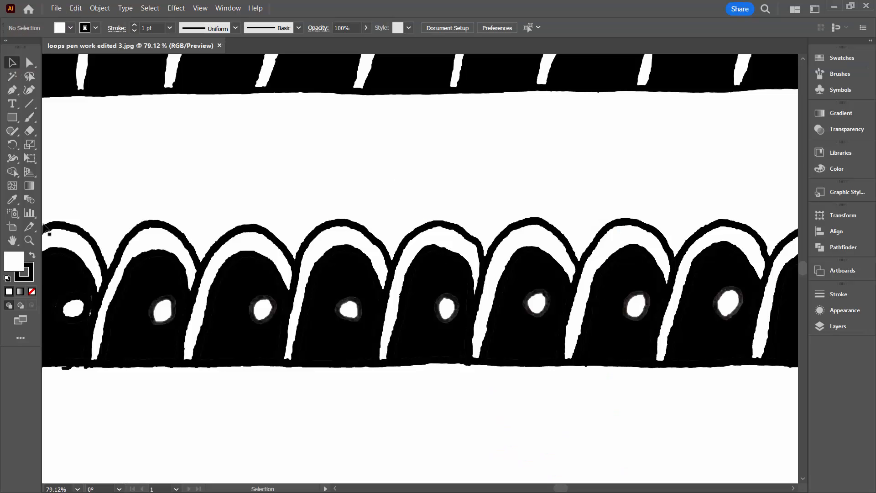
- Zoom out, then scale the loops image down and move it inside the artboard rectangle
{"action": "left_click", "coordinate": [29, 240]}
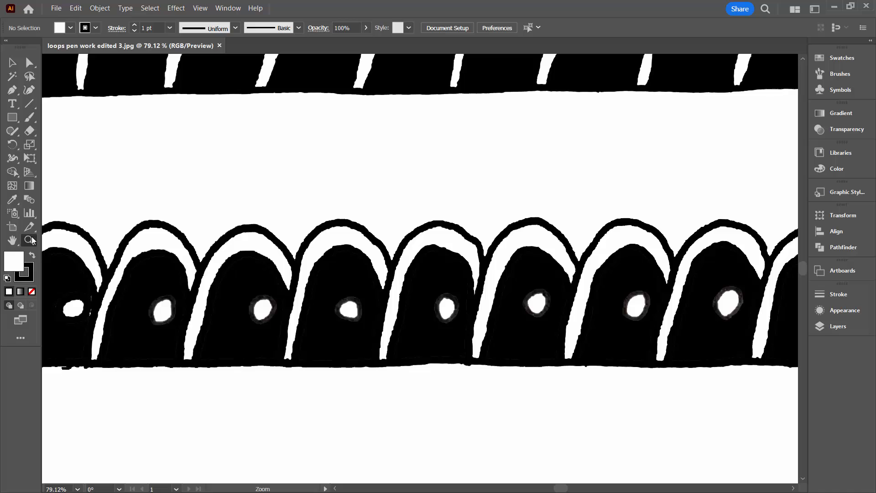
{"action": "left_click", "coordinate": [417, 214], "text": "alt"}
{"action": "left_click", "coordinate": [418, 215], "text": "alt"}
{"action": "left_click", "coordinate": [418, 214], "text": "alt"}
{"action": "left_click", "coordinate": [418, 214], "text": "alt"}
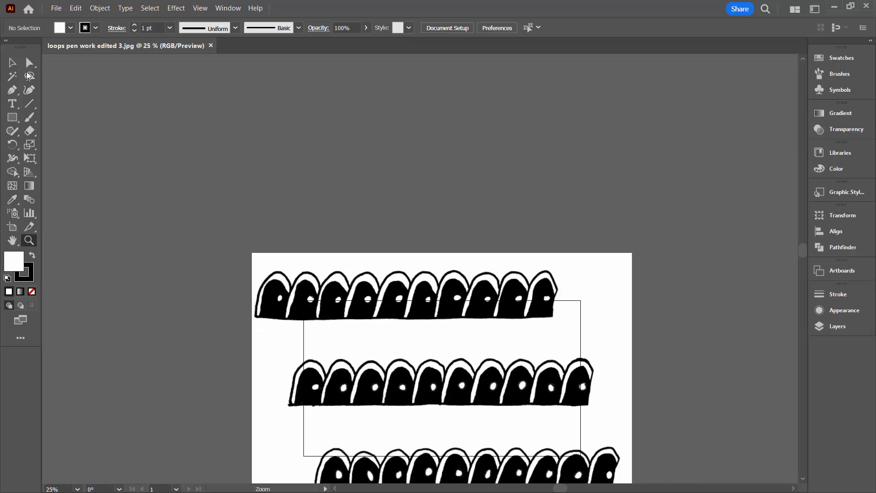
{"action": "left_click", "coordinate": [12, 64]}
{"action": "left_click", "coordinate": [266, 259]}
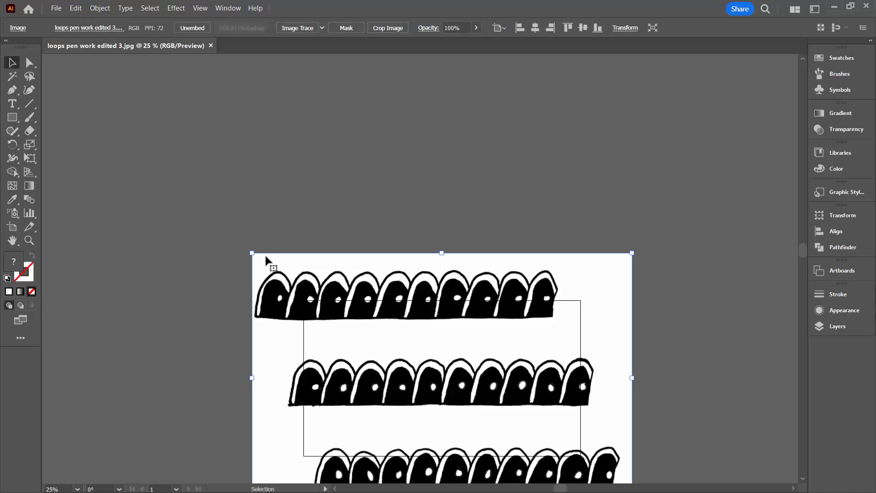
{"action": "left_click_drag", "start_coordinate": [253, 252], "coordinate": [320, 330]}
{"action": "left_click_drag", "start_coordinate": [458, 363], "coordinate": [391, 327]}
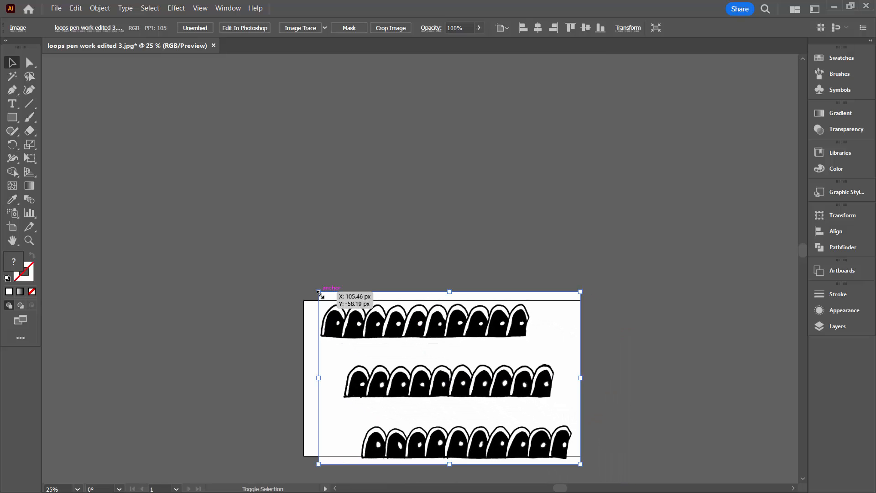
{"action": "left_click_drag", "start_coordinate": [319, 293], "coordinate": [334, 312]}
{"action": "left_click_drag", "start_coordinate": [391, 344], "coordinate": [372, 328]}
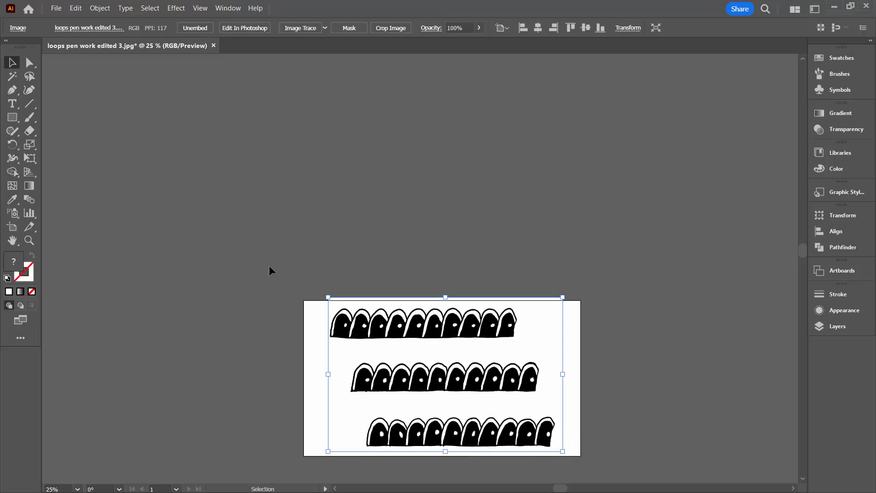
{"action": "left_click", "coordinate": [230, 236]}
- Use the Brush tool with pink from Swatches to paint a stroke at the third arch row's end
{"action": "key", "text": "ctrl+0"}
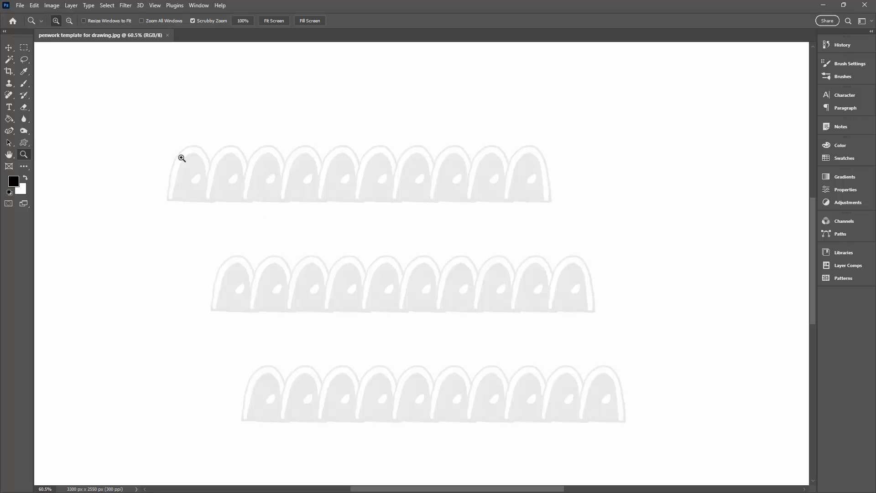
{"action": "left_click", "coordinate": [26, 88]}
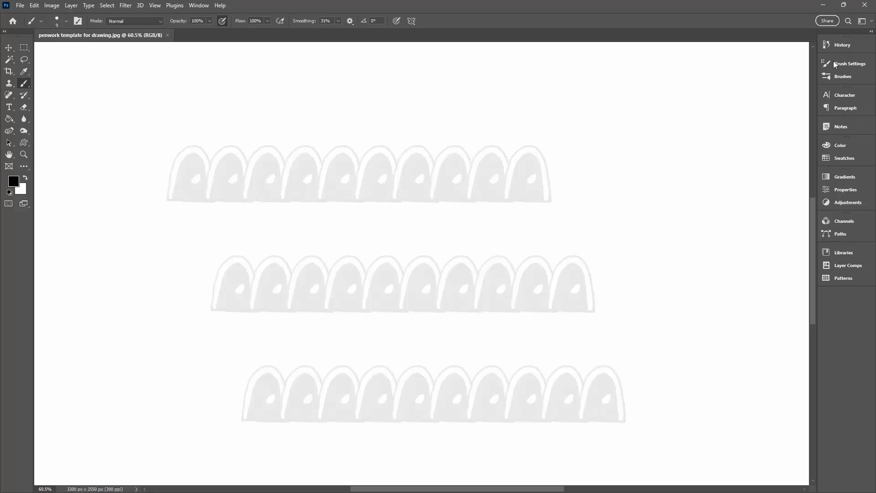
{"action": "left_click", "coordinate": [841, 158]}
{"action": "left_click", "coordinate": [777, 171]}
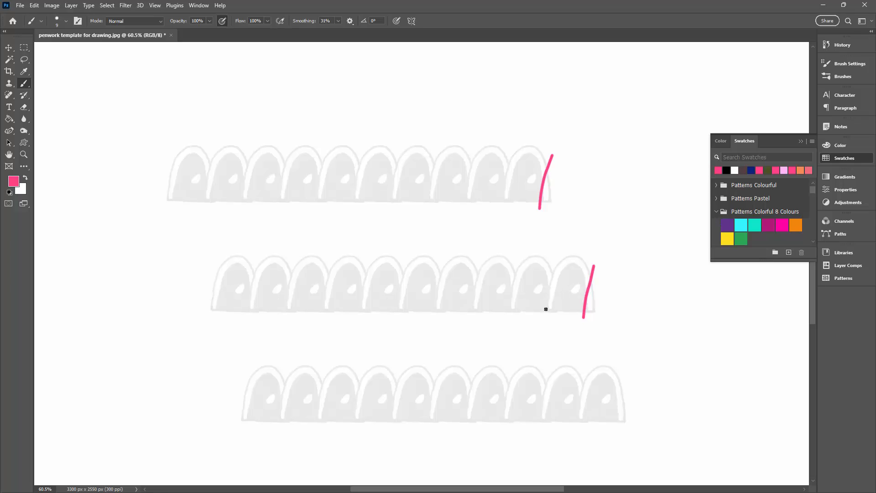
{"action": "left_click_drag", "start_coordinate": [628, 376], "coordinate": [613, 436]}
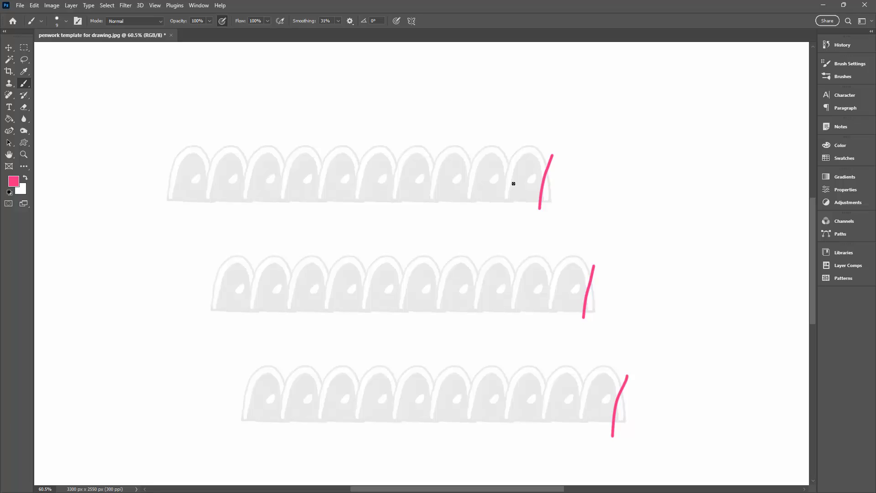
- Quit Photoshop without saving, then select the placed loops image in Illustrator
{"action": "left_click", "coordinate": [866, 5]}
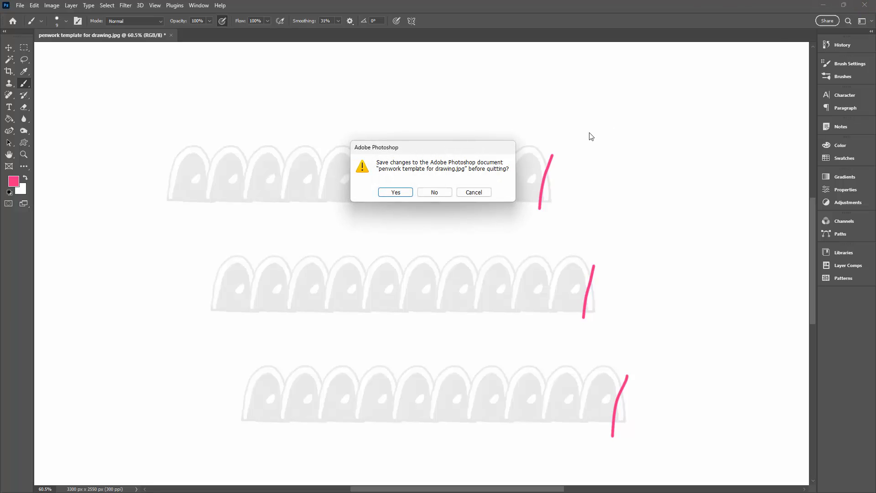
{"action": "left_click", "coordinate": [433, 193]}
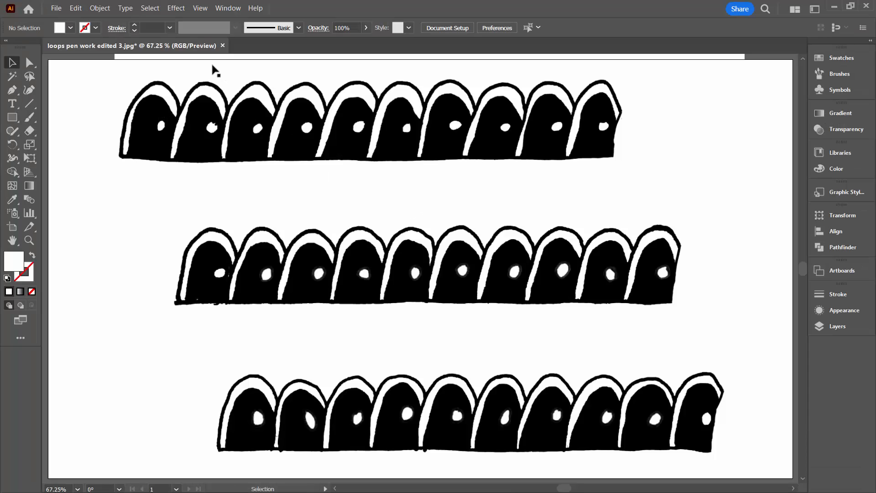
{"action": "left_click", "coordinate": [358, 132]}
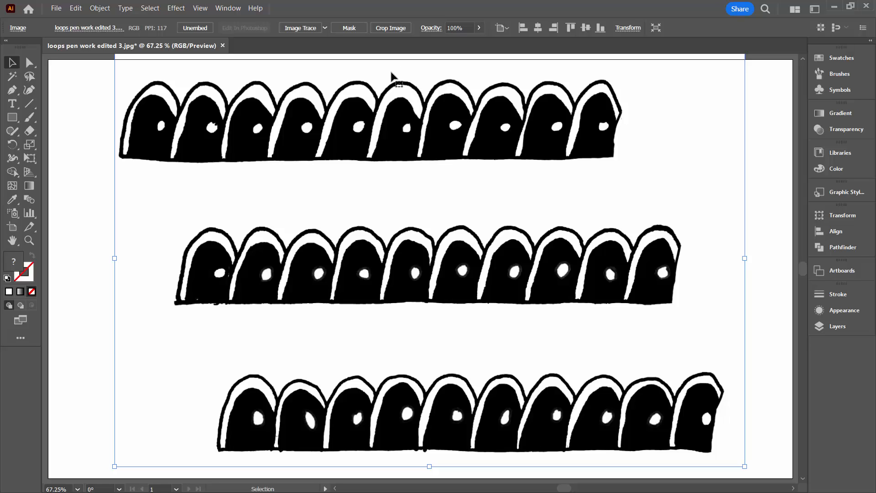
- Image Trace the loops in black and white with Paths 88%, Corners 88% and Noise 41 px
{"action": "left_click", "coordinate": [308, 29]}
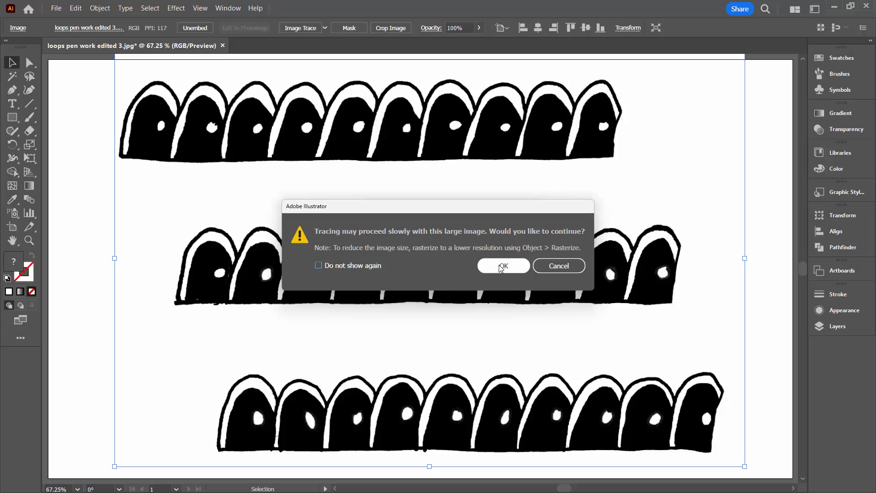
{"action": "left_click", "coordinate": [502, 267]}
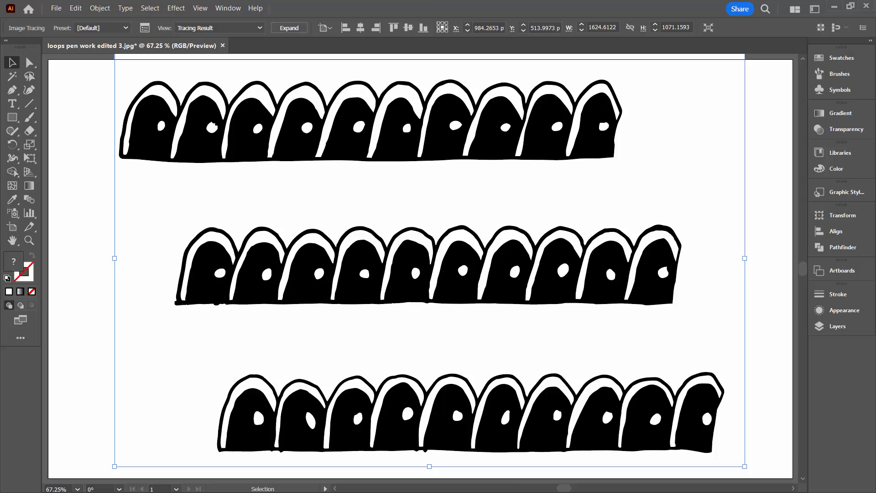
{"action": "mouse_move", "coordinate": [816, 181]}
{"action": "left_mouse_down"}
{"action": "mouse_move", "coordinate": [428, 151]}
{"action": "mouse_move", "coordinate": [482, 82]}
{"action": "left_mouse_up"}
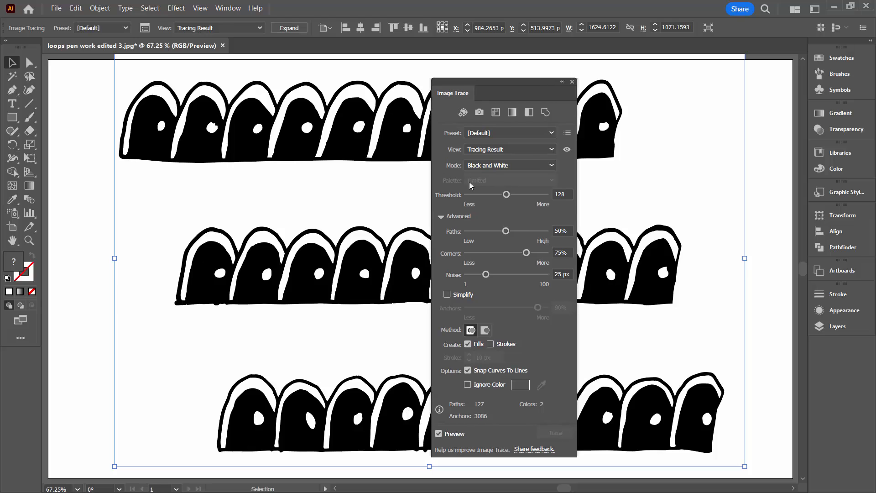
{"action": "left_click", "coordinate": [441, 216]}
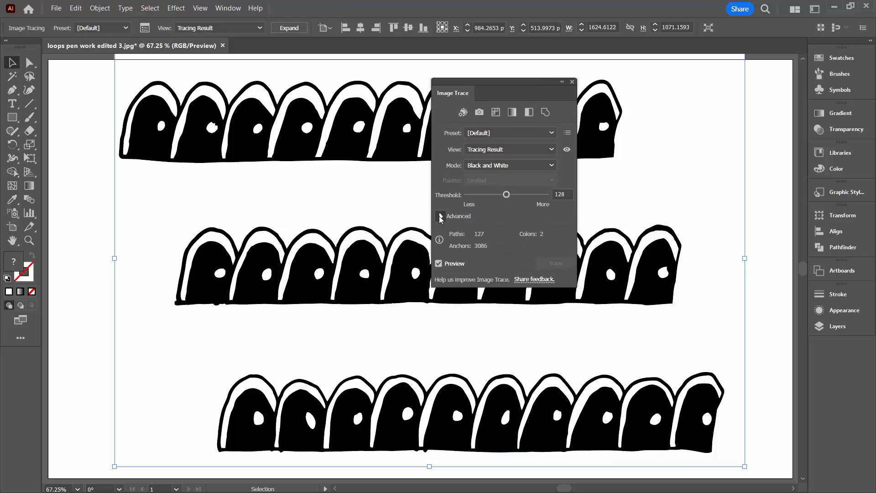
{"action": "left_click", "coordinate": [441, 217]}
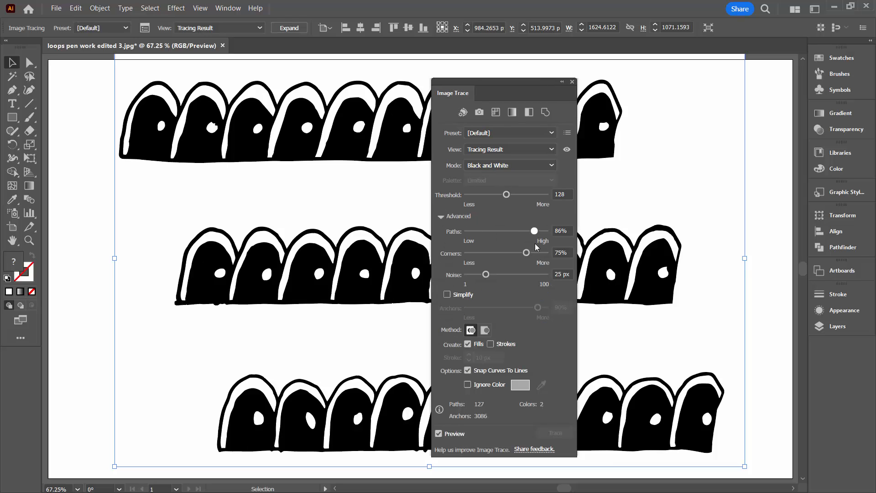
{"action": "left_click_drag", "start_coordinate": [526, 252], "coordinate": [535, 253]}
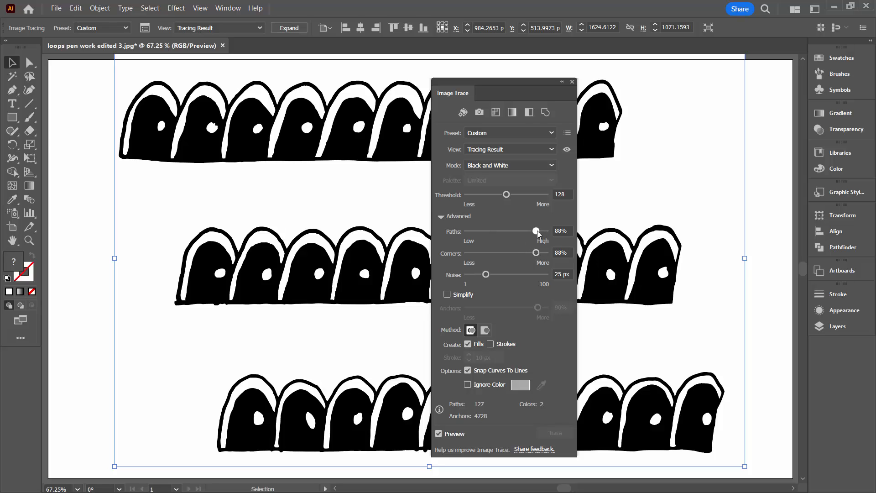
{"action": "left_click_drag", "start_coordinate": [486, 274], "coordinate": [497, 274]}
{"action": "left_click", "coordinate": [573, 82]}
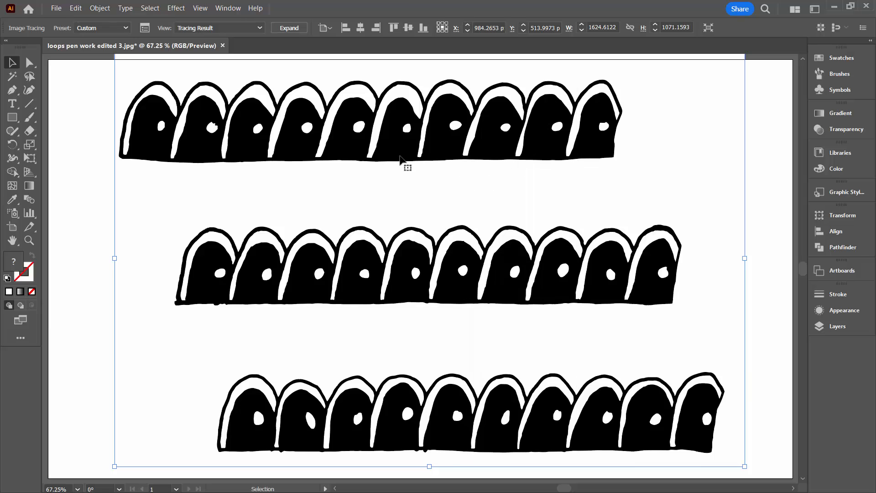
- Expand the tracing into paths and reveal its group under Layer 1 in a wider Layers panel
{"action": "left_click", "coordinate": [289, 28]}
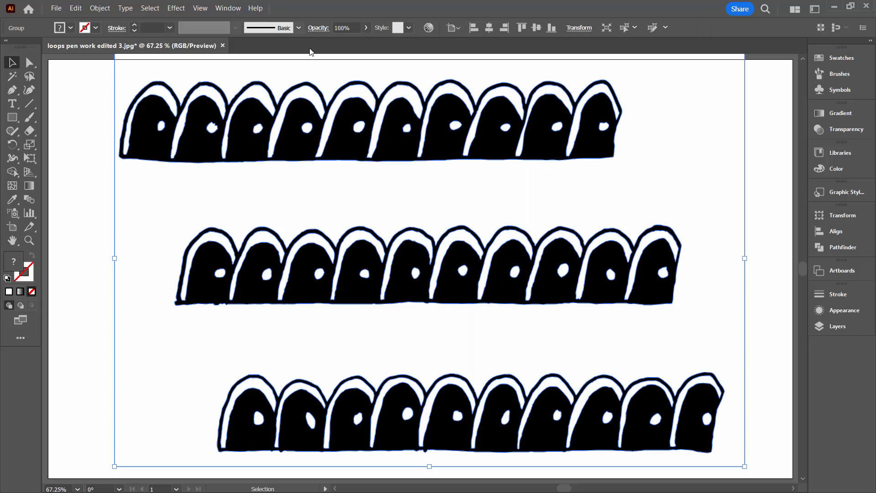
{"action": "left_click", "coordinate": [836, 326]}
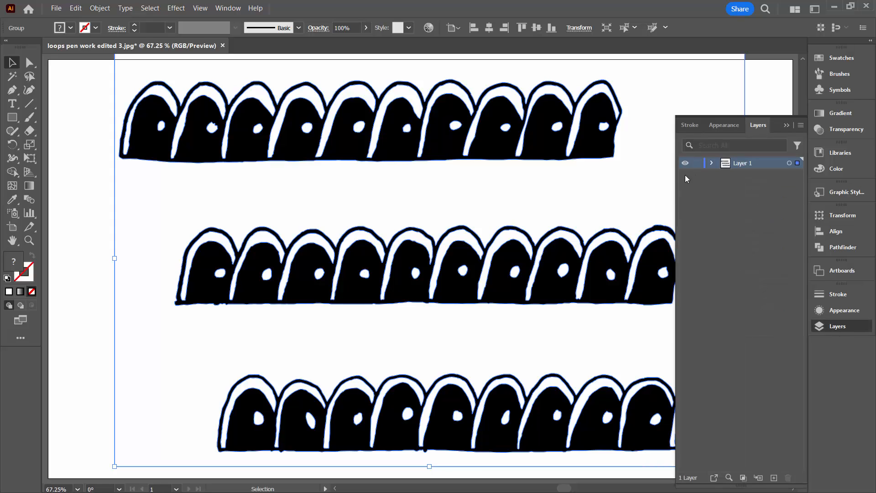
{"action": "left_click", "coordinate": [711, 164]}
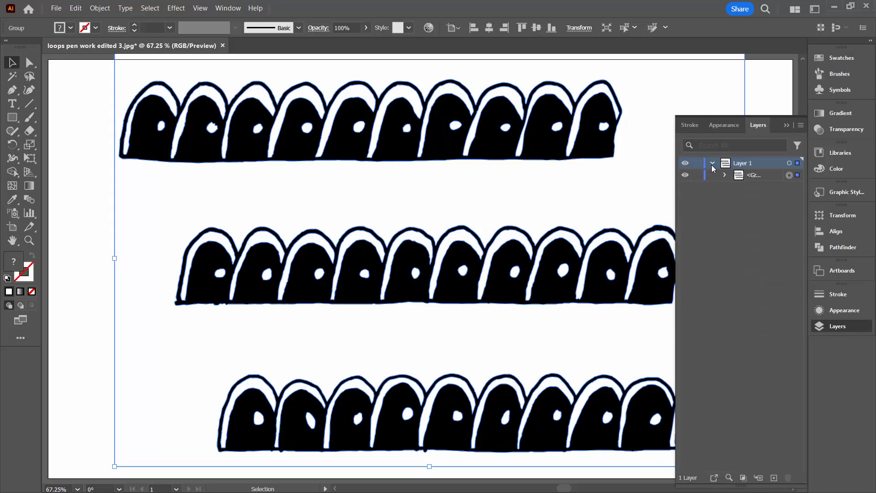
{"action": "left_click_drag", "start_coordinate": [675, 198], "coordinate": [639, 198]}
- Set the Layers panel row size to 50 px and expand the group's paths
{"action": "left_click", "coordinate": [801, 126]}
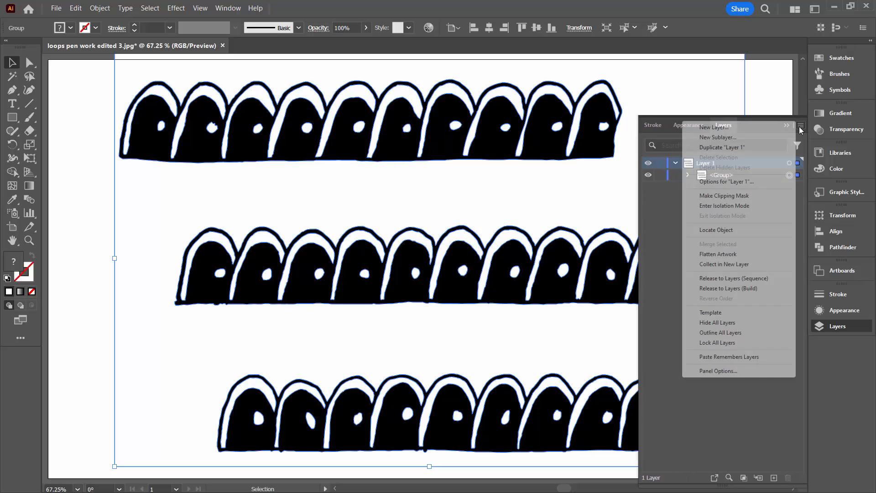
{"action": "left_click", "coordinate": [726, 371]}
{"action": "left_click", "coordinate": [389, 226]}
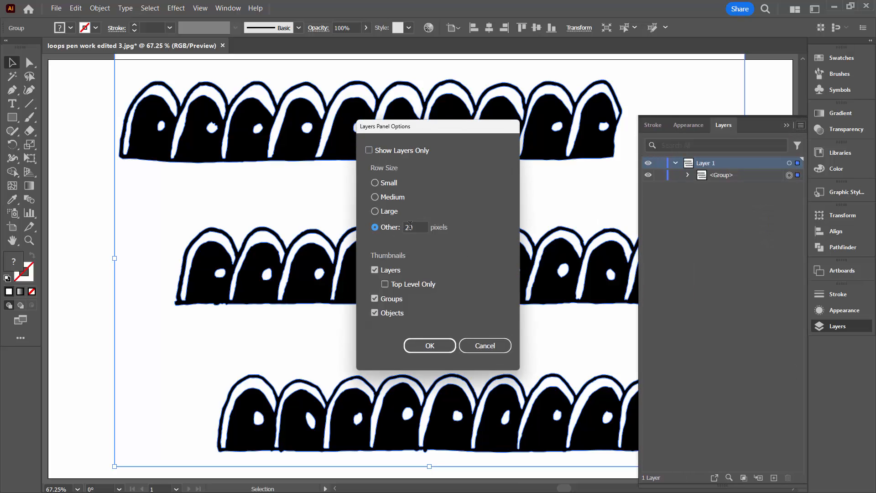
{"action": "type", "text": "50"}
{"action": "key", "text": "Return"}
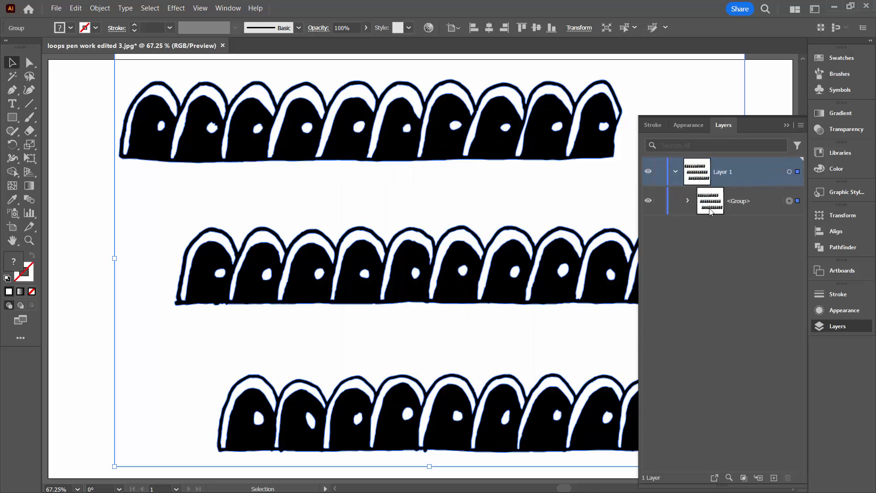
{"action": "left_click", "coordinate": [687, 201]}
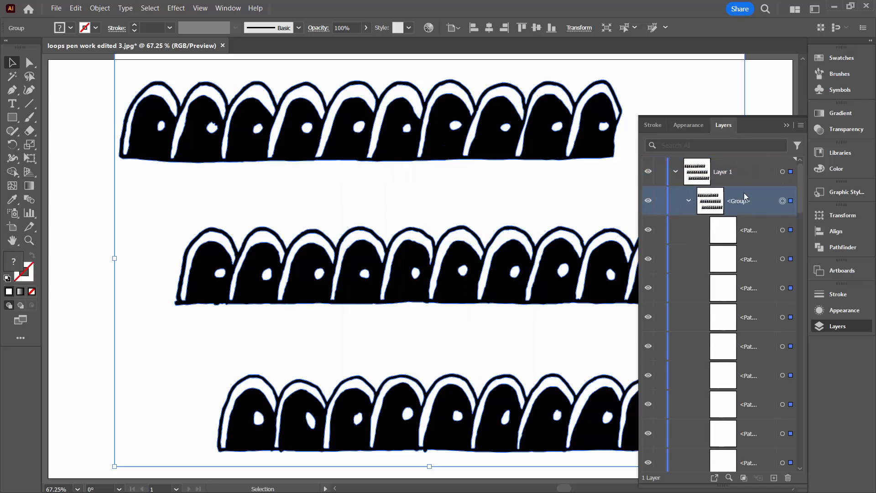
- Ungroup the traced paths, deselect them, and move the Layers panel aside
{"action": "left_click", "coordinate": [102, 9]}
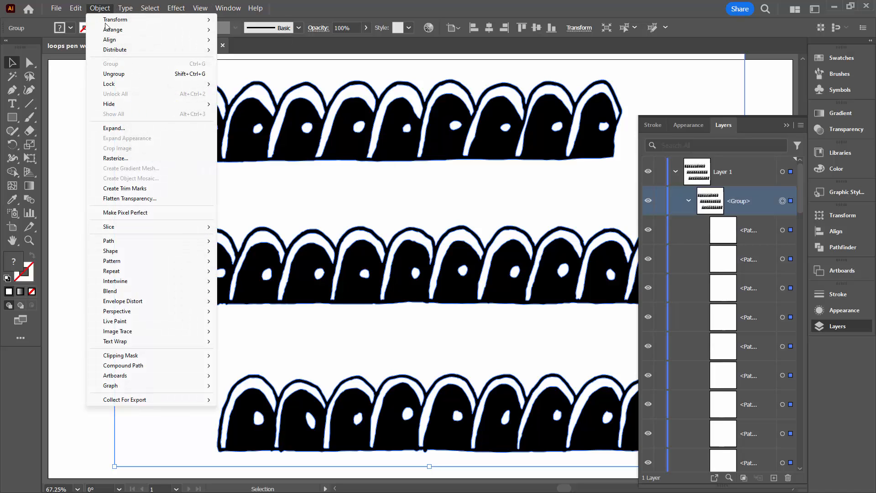
{"action": "left_click", "coordinate": [114, 74]}
{"action": "left_click", "coordinate": [79, 192]}
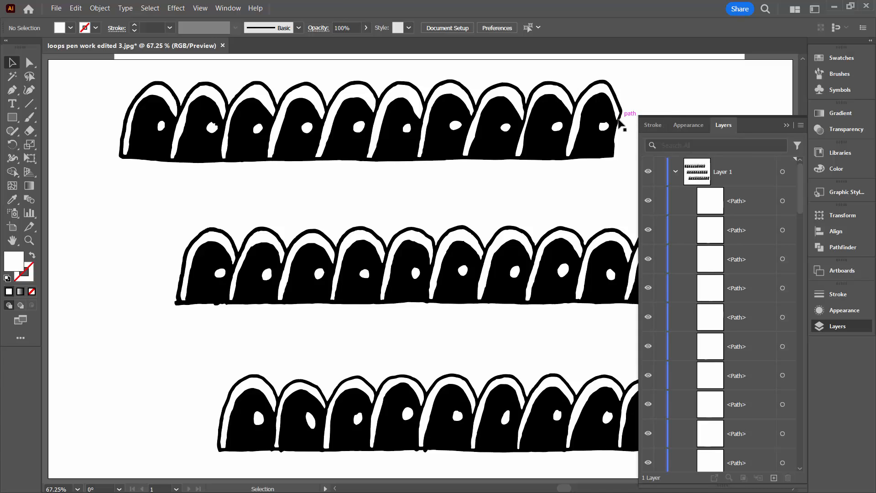
{"action": "left_click_drag", "start_coordinate": [775, 125], "coordinate": [838, 116]}
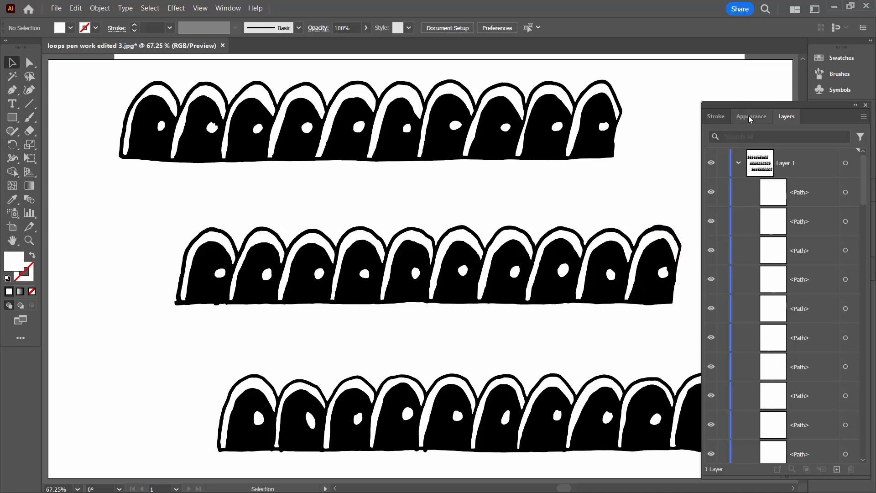
{"action": "mouse_move", "coordinate": [738, 106]}
{"action": "left_mouse_down"}
{"action": "mouse_move", "coordinate": [784, 82]}
{"action": "mouse_move", "coordinate": [699, 58]}
{"action": "mouse_move", "coordinate": [634, 59]}
{"action": "left_mouse_up"}
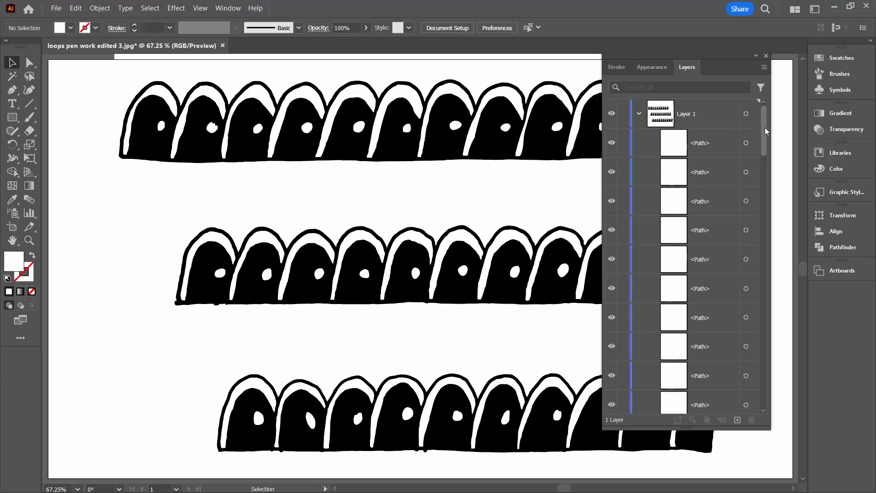
- Delete the last Compound Path, the white artboard-sized background, via the Layers list
{"action": "left_click_drag", "start_coordinate": [766, 130], "coordinate": [750, 394]}
{"action": "left_click", "coordinate": [702, 405]}
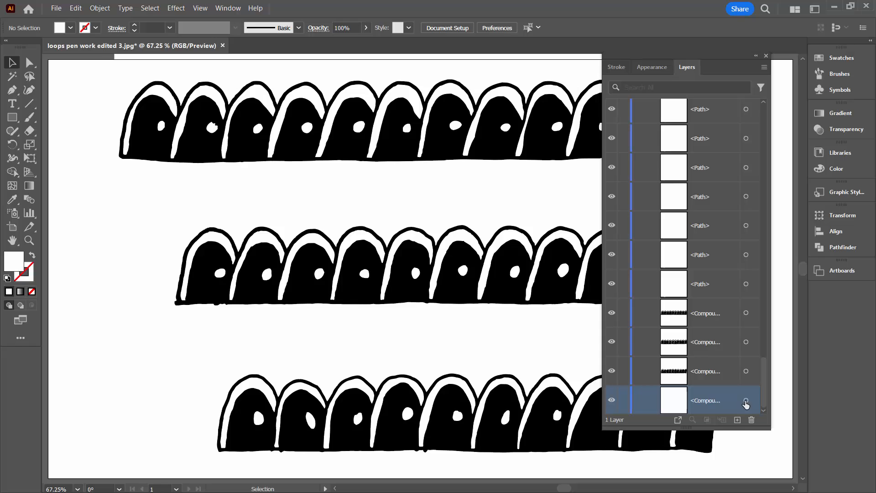
{"action": "left_click", "coordinate": [746, 402]}
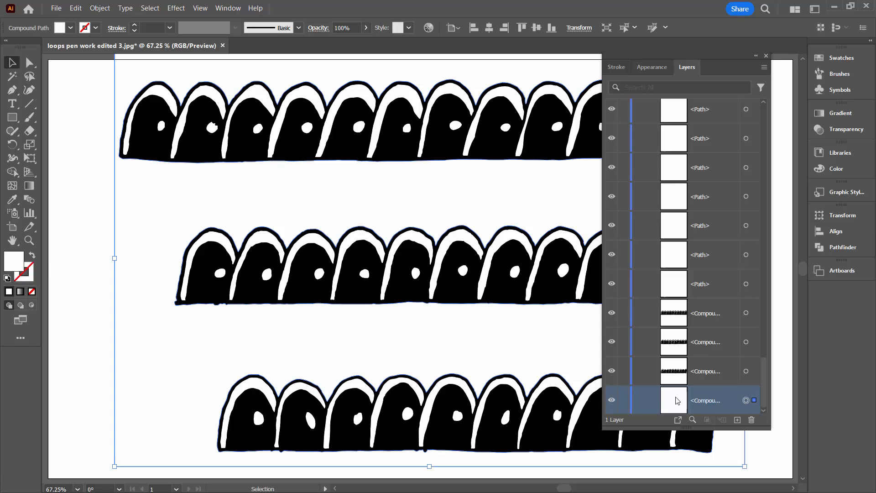
{"action": "key", "text": "Delete"}
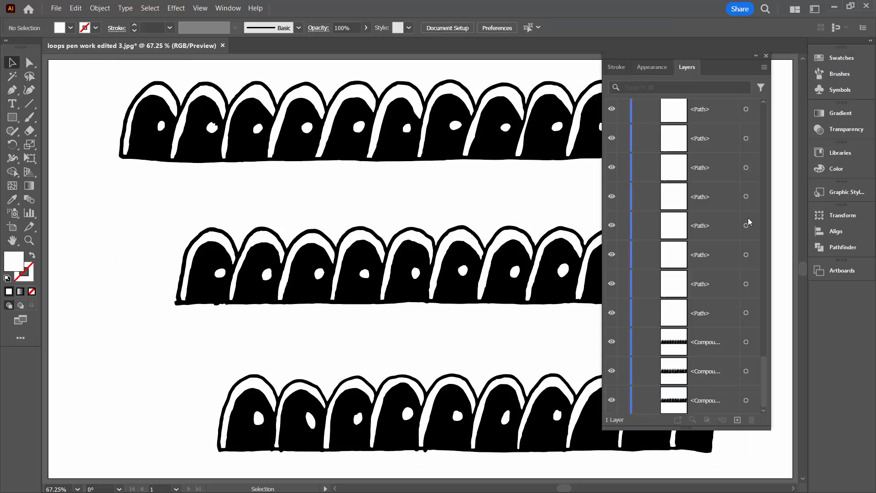
{"action": "left_click", "coordinate": [745, 313]}
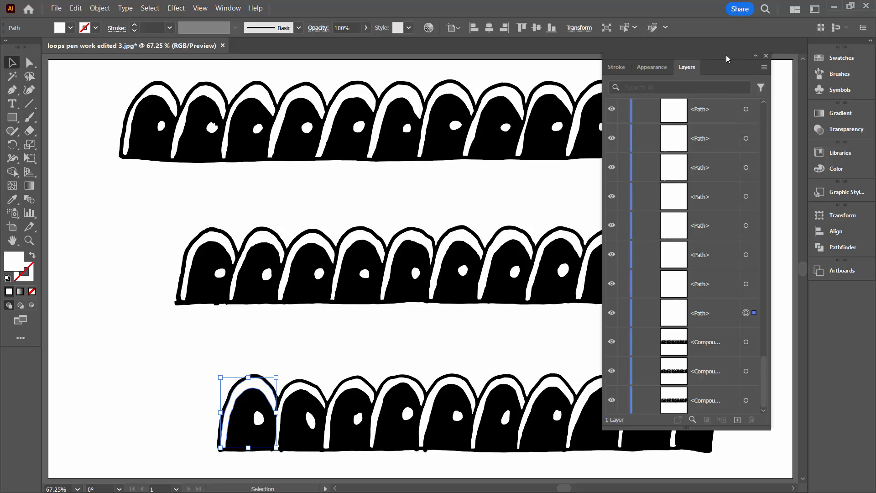
- Marquee-select and group the top, middle and bottom loop rows separately, then check Layers
{"action": "mouse_move", "coordinate": [727, 58]}
{"action": "left_mouse_down"}
{"action": "mouse_move", "coordinate": [737, 75]}
{"action": "mouse_move", "coordinate": [840, 64]}
{"action": "left_mouse_up"}
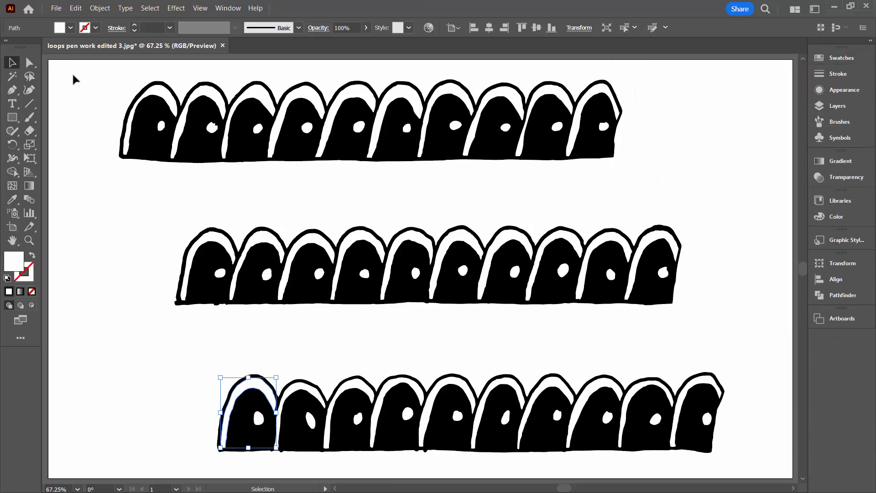
{"action": "left_click_drag", "start_coordinate": [86, 68], "coordinate": [685, 178]}
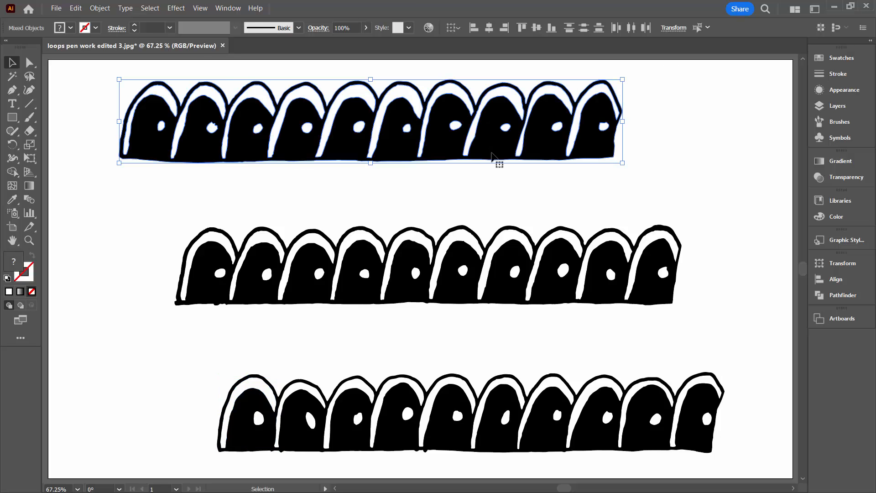
{"action": "left_click", "coordinate": [105, 9]}
{"action": "left_click", "coordinate": [111, 64]}
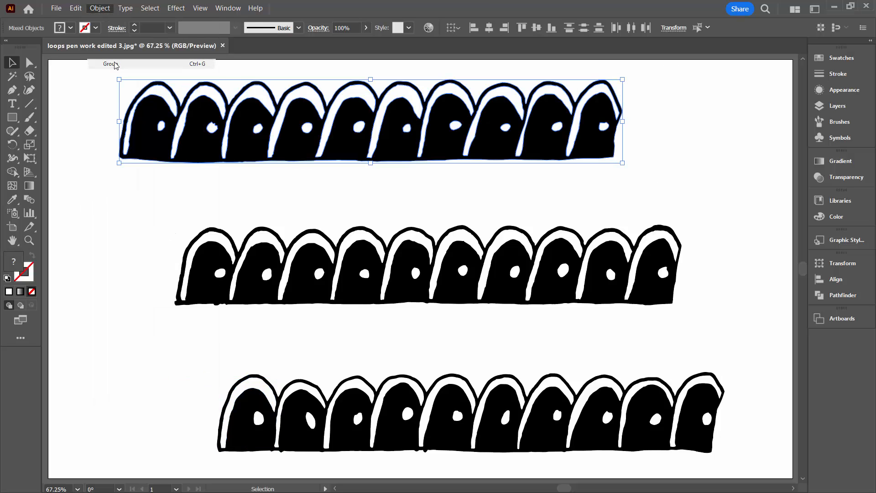
{"action": "left_click_drag", "start_coordinate": [144, 220], "coordinate": [724, 321]}
{"action": "left_click", "coordinate": [98, 8]}
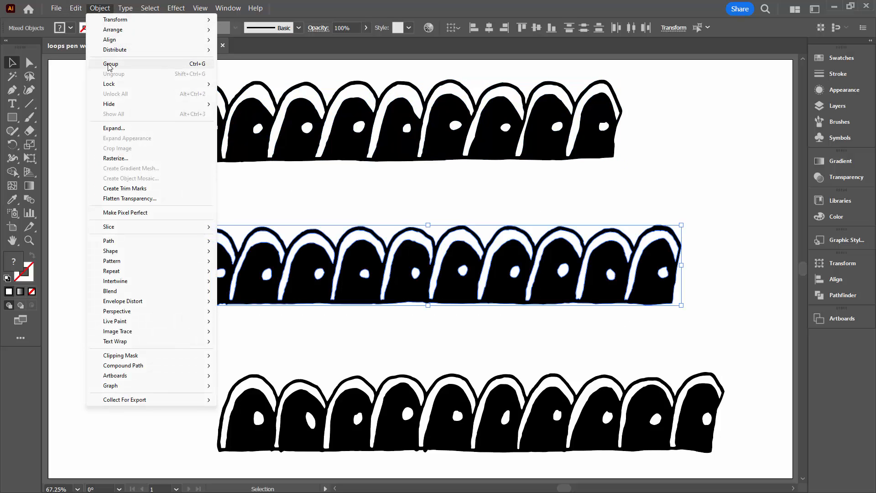
{"action": "left_click", "coordinate": [111, 63]}
{"action": "left_click_drag", "start_coordinate": [193, 363], "coordinate": [736, 458]}
{"action": "left_click", "coordinate": [105, 8]}
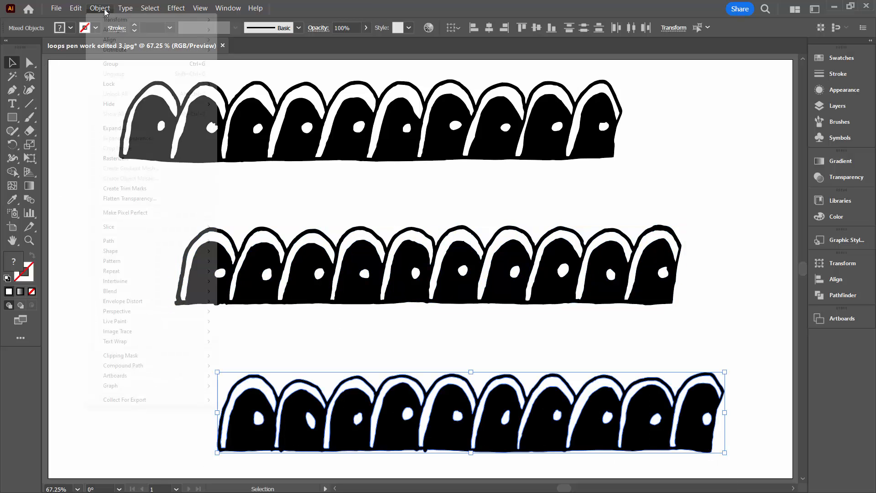
{"action": "left_click", "coordinate": [109, 64]}
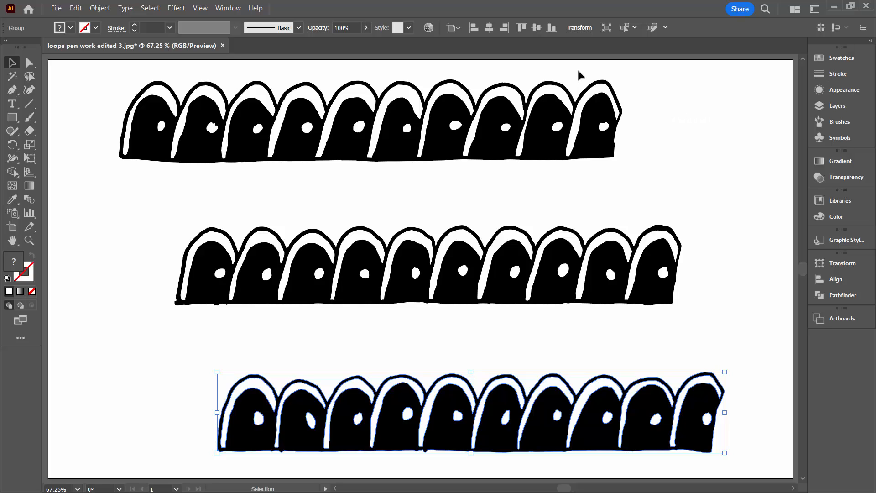
{"action": "key", "text": "F7"}
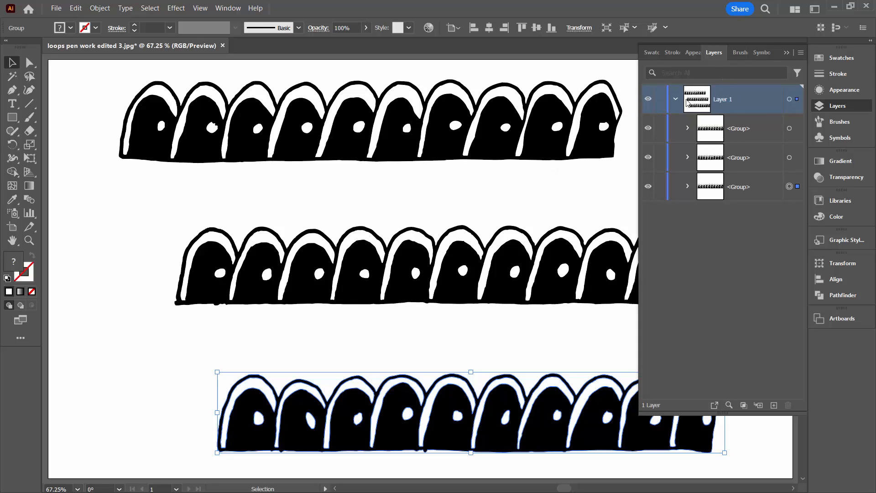
- Drag the top, middle and bottom loop rows together so they overlap
{"action": "left_click_drag", "start_coordinate": [397, 152], "coordinate": [366, 182]}
{"action": "left_click_drag", "start_coordinate": [356, 286], "coordinate": [290, 221]}
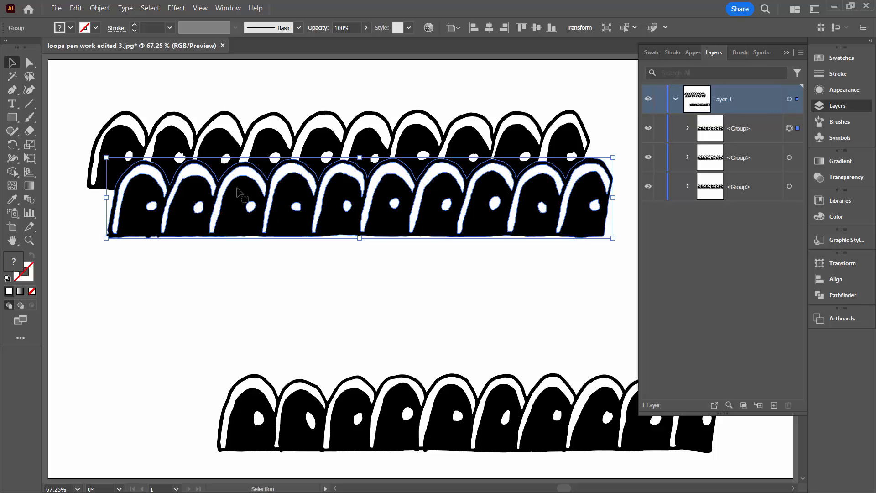
{"action": "left_click_drag", "start_coordinate": [434, 436], "coordinate": [318, 319]}
- Bring the bottom row's group to the front, tuck it under the middle row, and select all rows
{"action": "left_click", "coordinate": [760, 188]}
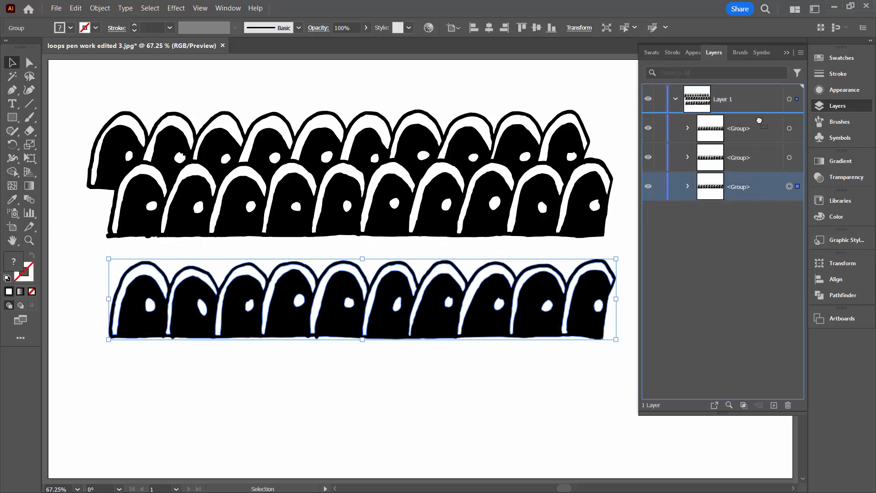
{"action": "left_click_drag", "start_coordinate": [760, 121], "coordinate": [760, 122]}
{"action": "left_click_drag", "start_coordinate": [447, 323], "coordinate": [473, 271]}
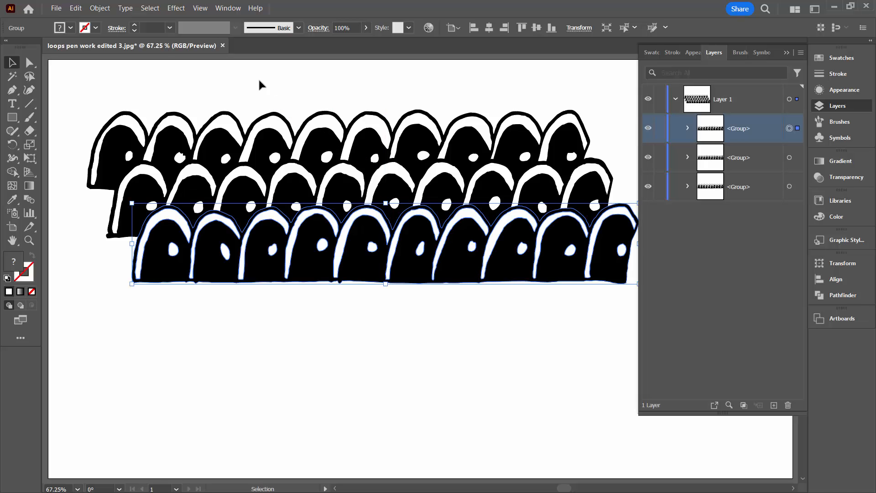
{"action": "left_click", "coordinate": [231, 82]}
{"action": "left_click_drag", "start_coordinate": [230, 94], "coordinate": [409, 312]}
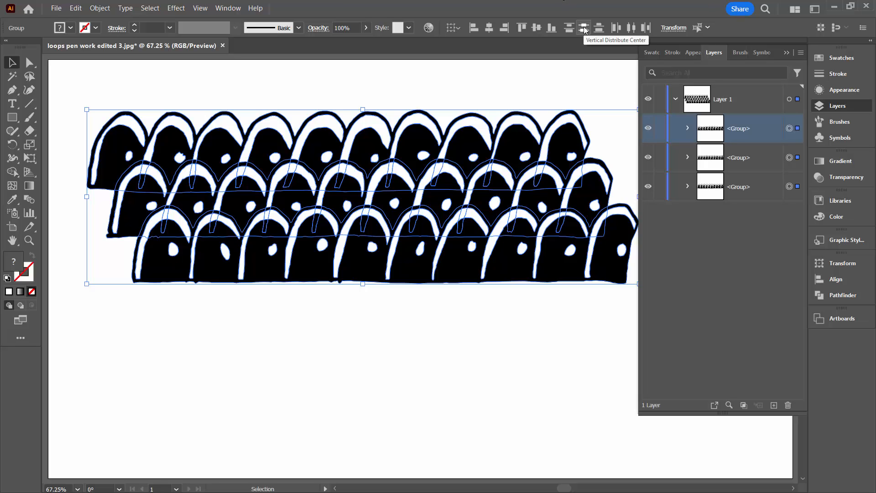
{"action": "left_click", "coordinate": [228, 8]}
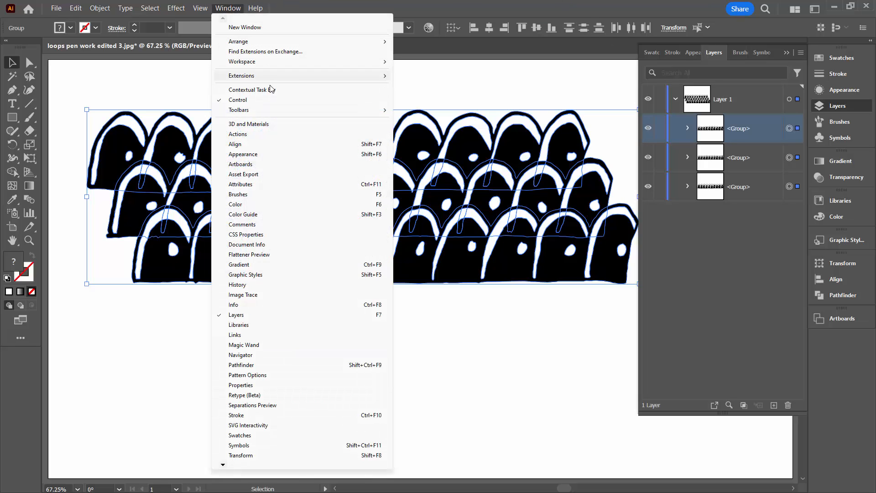
- Collapse the Layers panel and make a New Pattern from the selected loop rows
{"action": "left_click", "coordinate": [581, 18]}
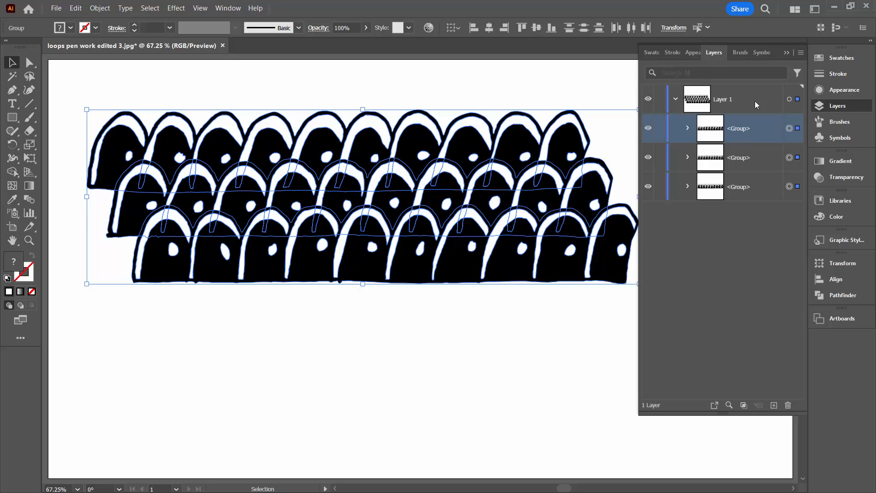
{"action": "left_click", "coordinate": [786, 53]}
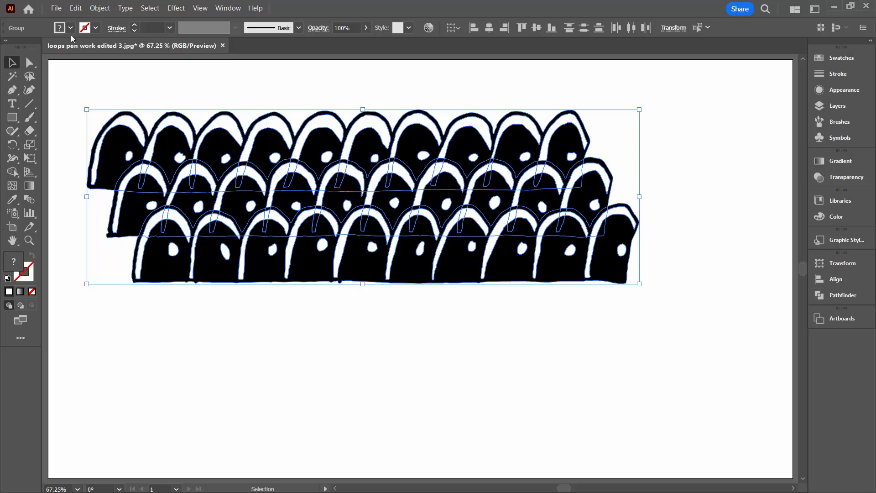
{"action": "left_click", "coordinate": [100, 9]}
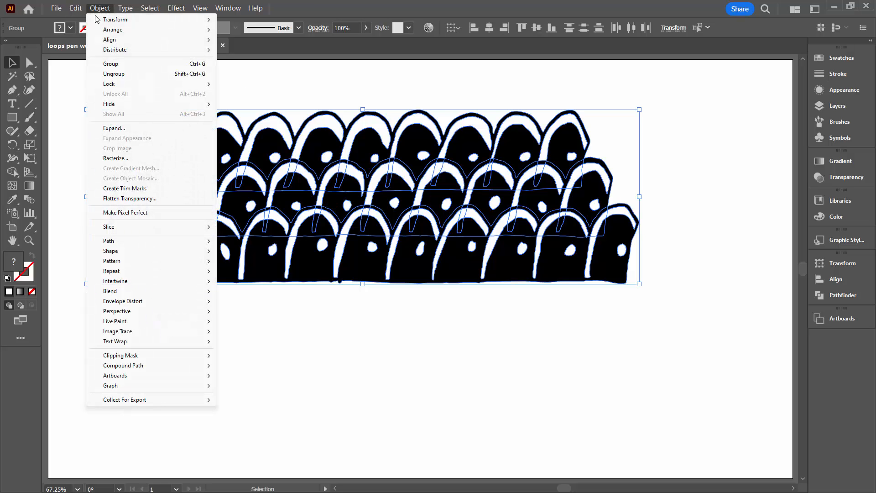
{"action": "mouse_move", "coordinate": [170, 260]}
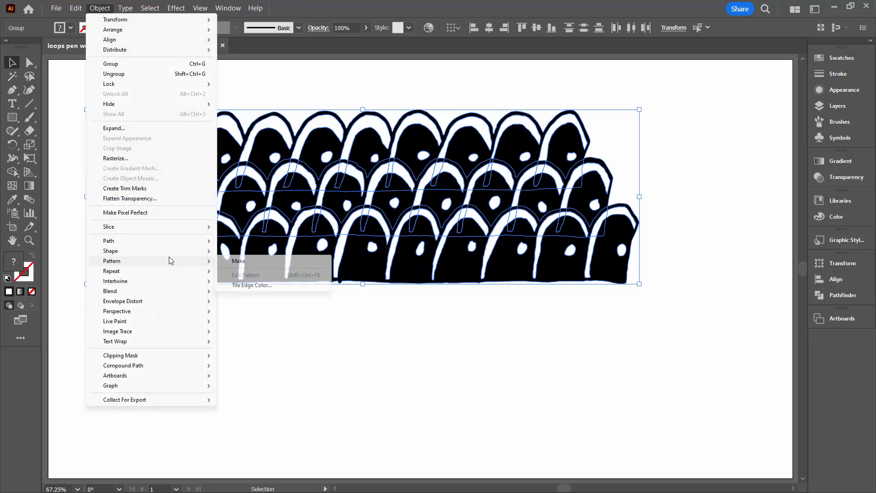
{"action": "left_click", "coordinate": [232, 261]}
{"action": "key", "text": "Return"}
- Close Swatches and bring up the Pattern Options panel, placing it beside the artwork
{"action": "left_click", "coordinate": [786, 53]}
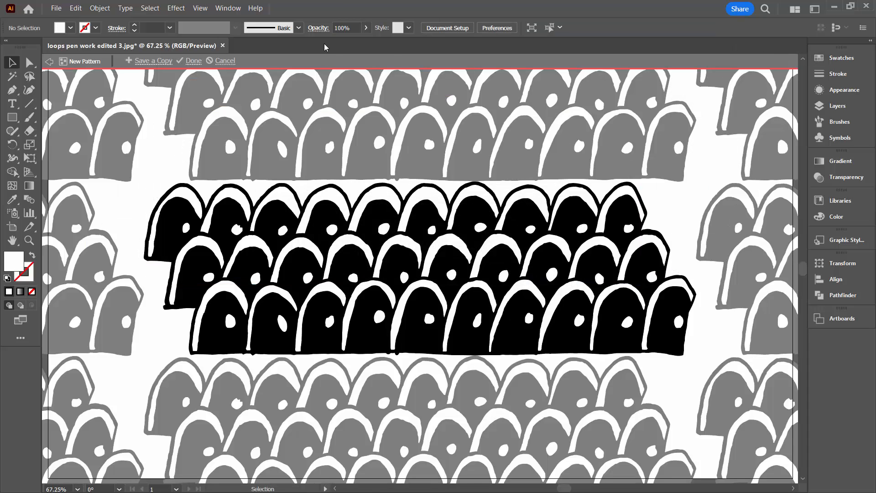
{"action": "left_click", "coordinate": [229, 8]}
{"action": "left_click", "coordinate": [279, 369]}
{"action": "left_click_drag", "start_coordinate": [843, 254], "coordinate": [622, 149]}
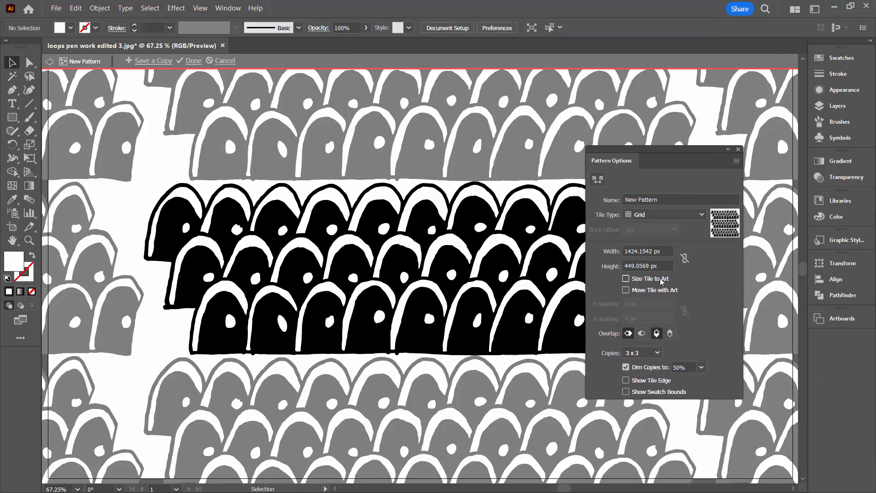
- Narrow the pattern tile width to 1272 px, then move the panel aside
{"action": "left_click", "coordinate": [662, 251]}
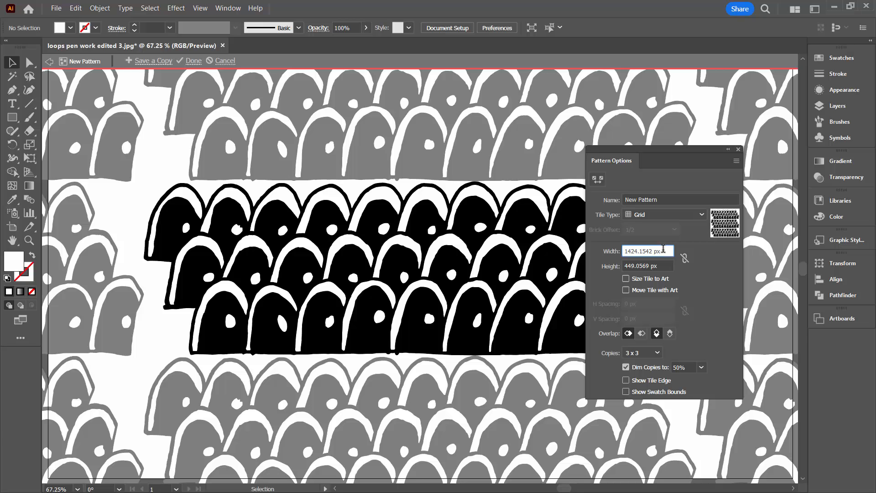
{"action": "key", "text": "shift+Down"}
{"action": "key", "text": "shift+Down"}
{"action": "key", "text": "shift+Down"}
{"action": "key", "text": "shift+Down"}
{"action": "key", "text": "shift+Down"}
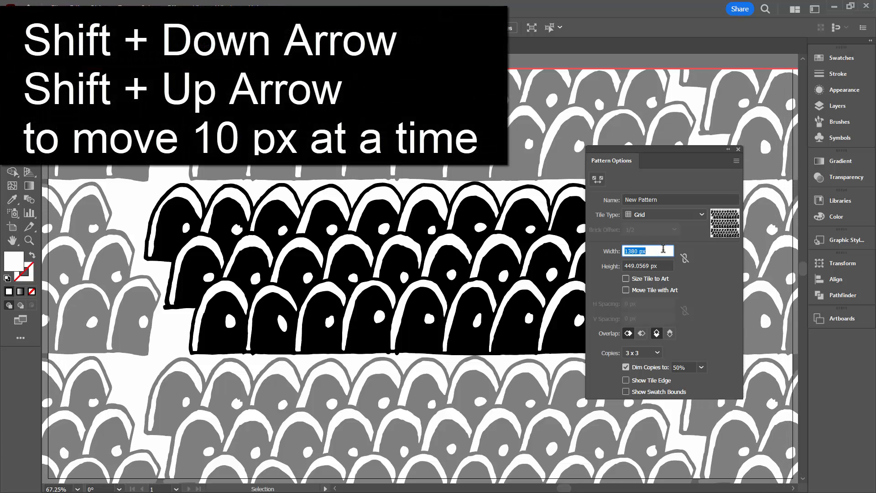
{"action": "key", "text": "shift+Down"}
{"action": "key", "text": "shift+Down"}
{"action": "key", "text": "shift+Down"}
{"action": "key", "text": "shift+Down"}
{"action": "key", "text": "shift+Down"}
{"action": "key", "text": "shift+Down"}
{"action": "key", "text": "shift+Down"}
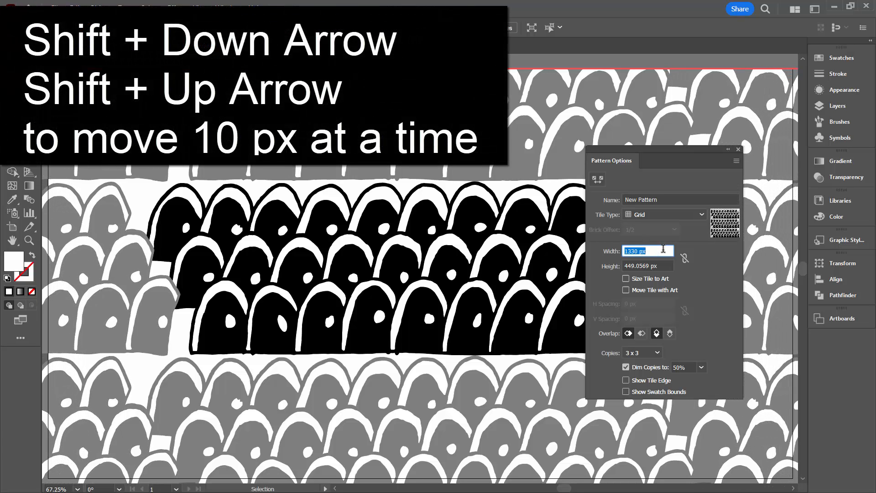
{"action": "key", "text": "shift+Down"}
{"action": "key", "text": "shift+Down"}
{"action": "key", "text": "shift+Down"}
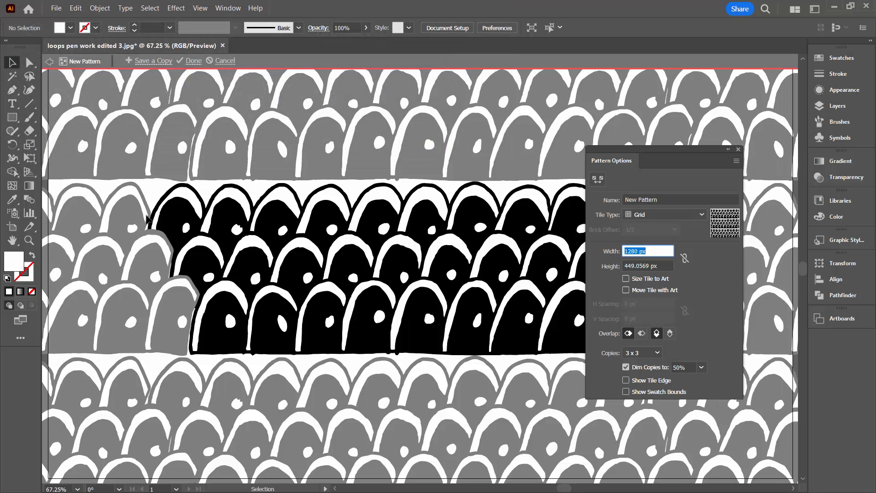
{"action": "key", "text": "Down"}
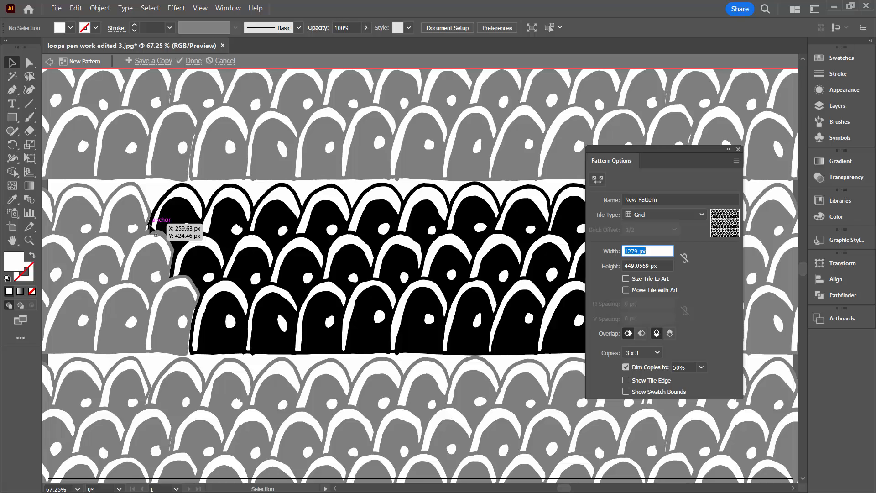
{"action": "key", "text": "Down"}
{"action": "key", "text": "Down"}
{"action": "key", "text": "Down"}
{"action": "key", "text": "Down"}
{"action": "key", "text": "Down"}
{"action": "key", "text": "Down"}
{"action": "key", "text": "Down"}
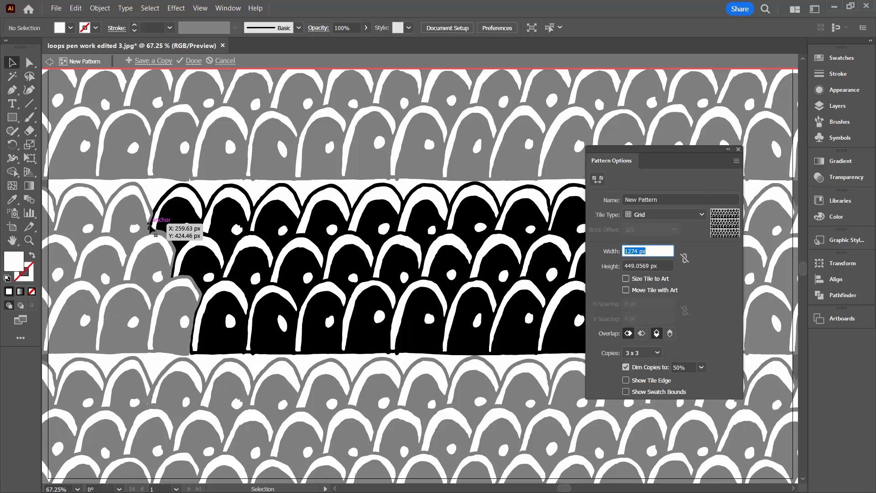
{"action": "key", "text": "Down"}
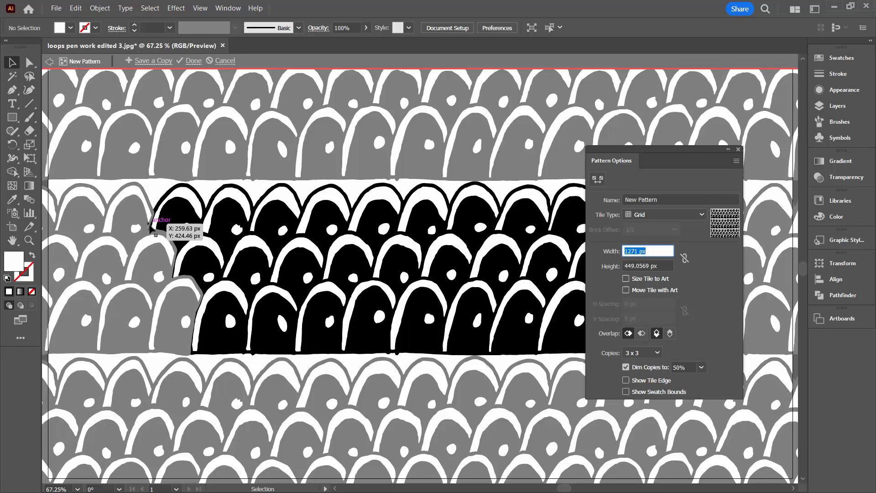
{"action": "key", "text": "Up"}
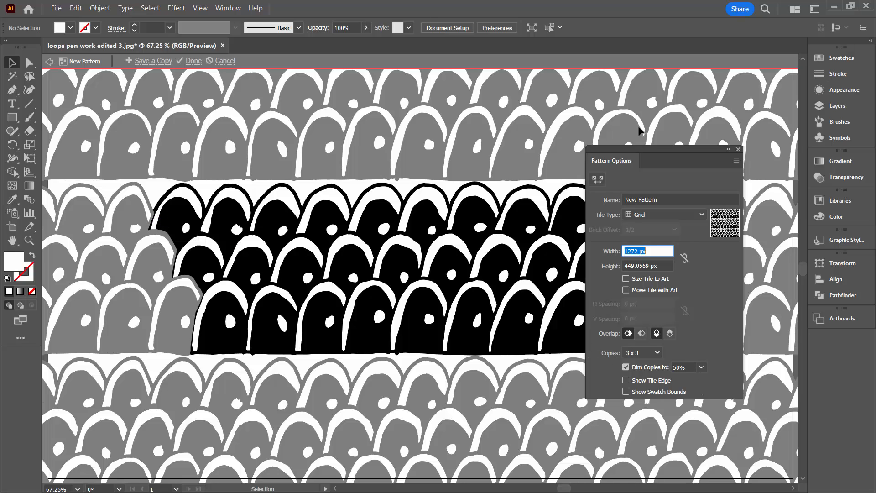
{"action": "left_click_drag", "start_coordinate": [642, 150], "coordinate": [500, 258]}
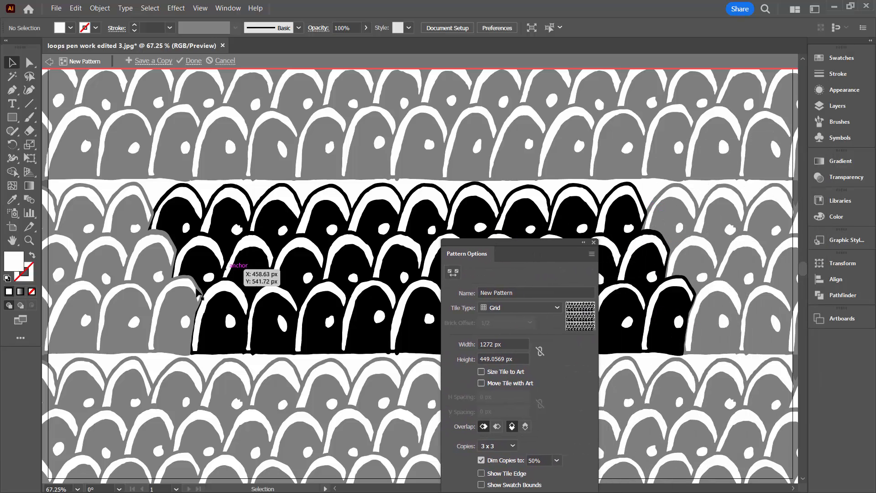
- Toggle Dim Copies off and back on, then lower the tile height to 380 px
{"action": "left_click", "coordinate": [481, 460]}
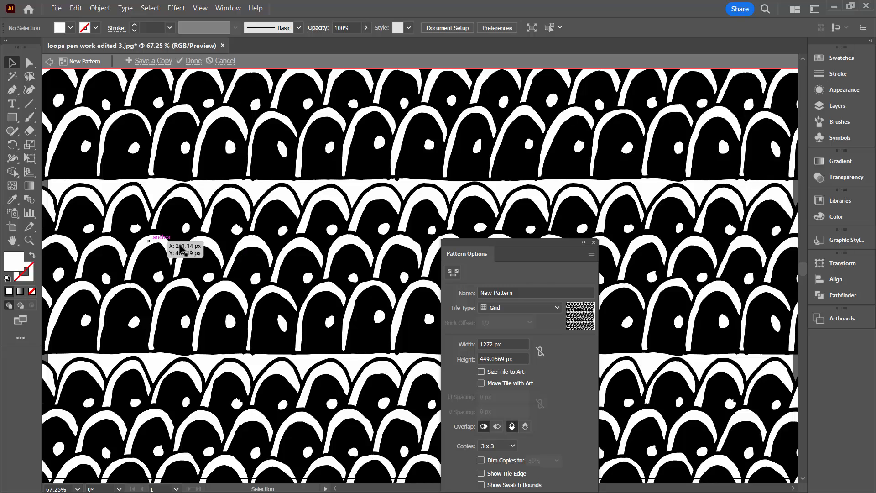
{"action": "left_click", "coordinate": [482, 461]}
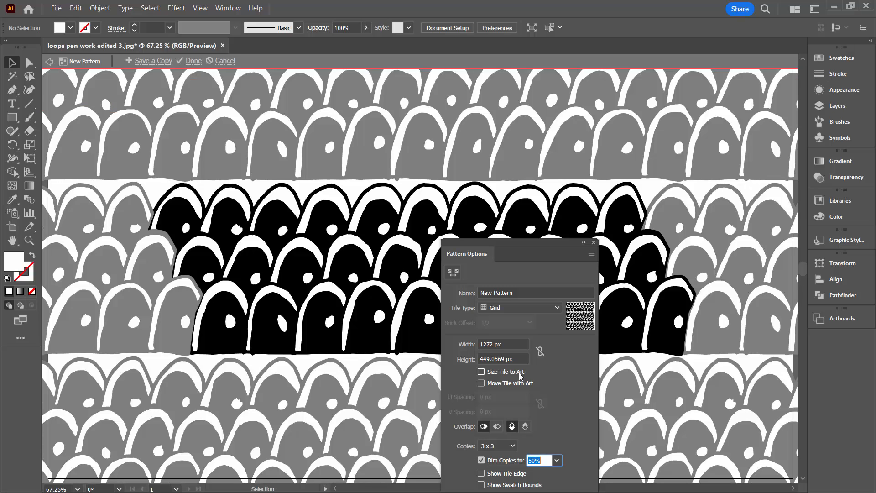
{"action": "left_click", "coordinate": [519, 359]}
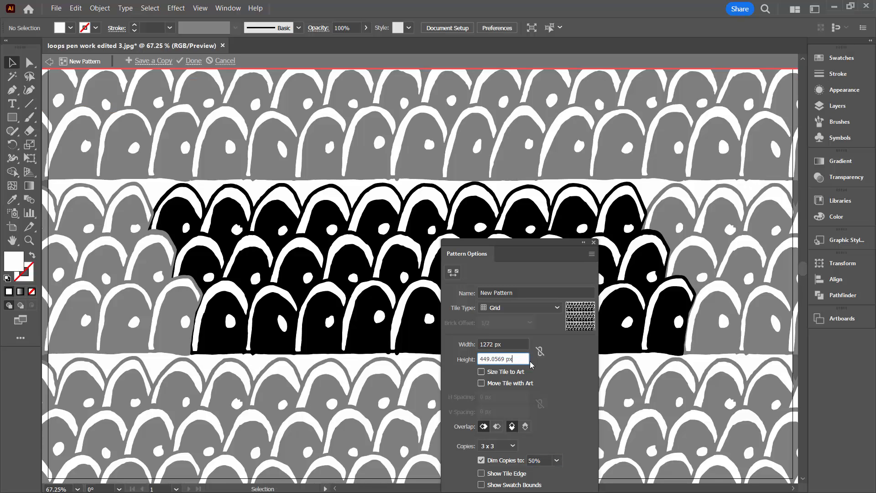
{"action": "key", "text": "shift+Down"}
{"action": "key", "text": "shift+Down"}
{"action": "key", "text": "shift+Down"}
{"action": "key", "text": "shift+Down"}
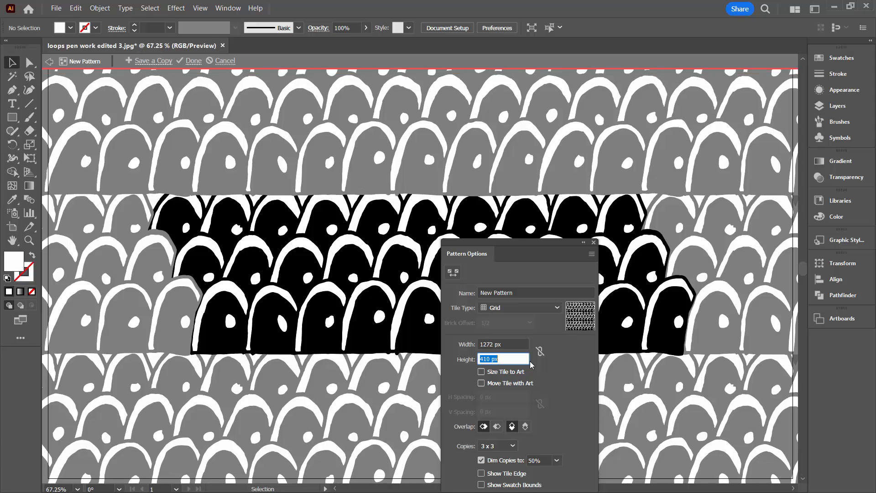
{"action": "key", "text": "shift+Down"}
{"action": "key", "text": "shift+Down"}
{"action": "key", "text": "shift+Down"}
{"action": "key", "text": "shift+Down"}
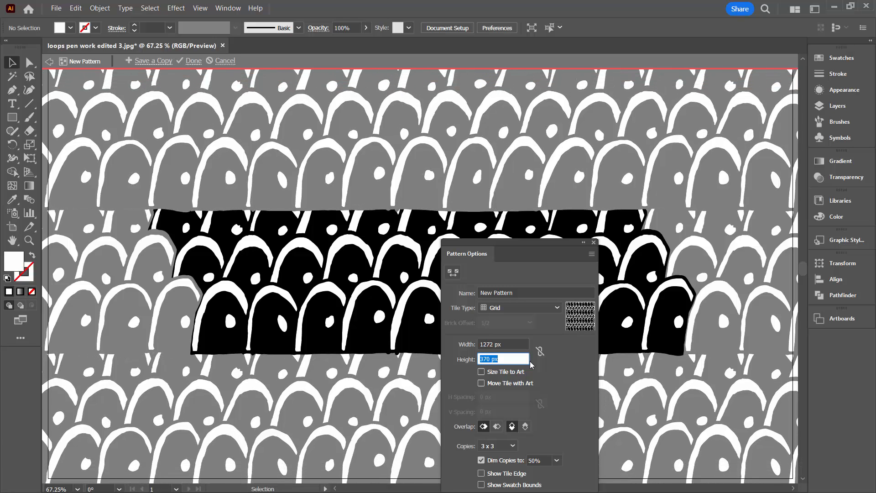
{"action": "key", "text": "shift+Up"}
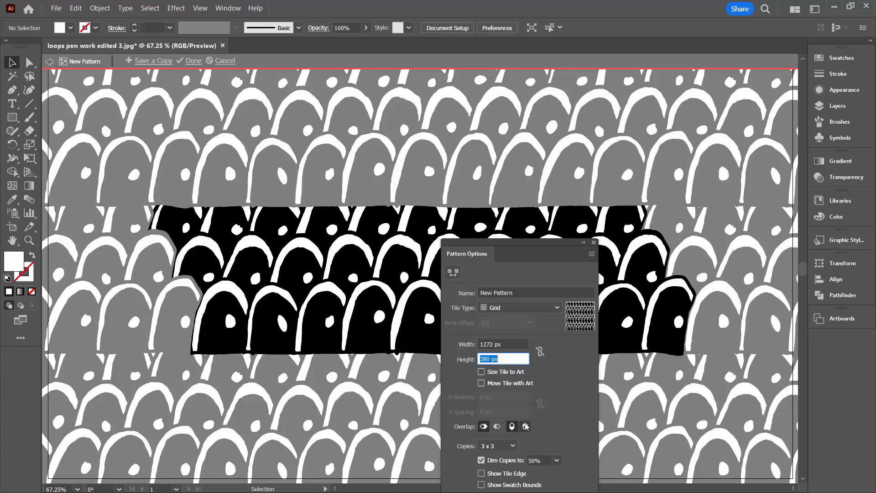
- Set the pattern overlap so lower scale rows sit in front of the rows above
{"action": "left_click_drag", "start_coordinate": [524, 243], "coordinate": [598, 132]}
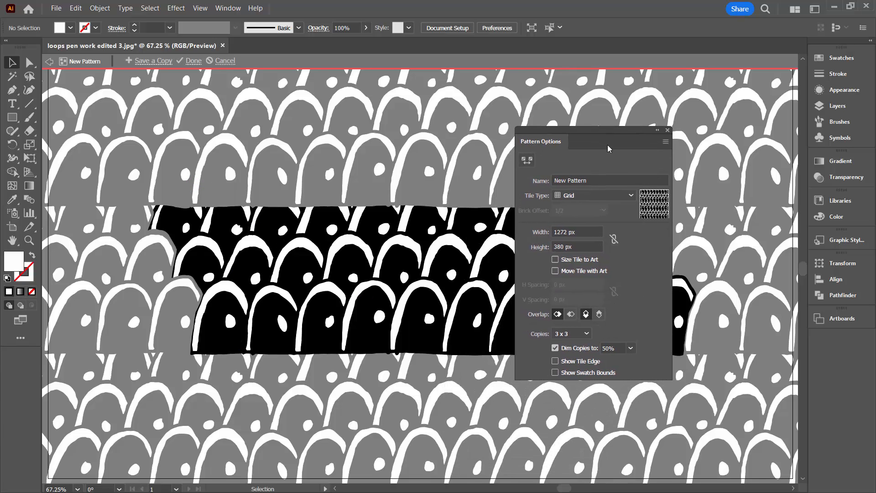
{"action": "left_click", "coordinate": [599, 315]}
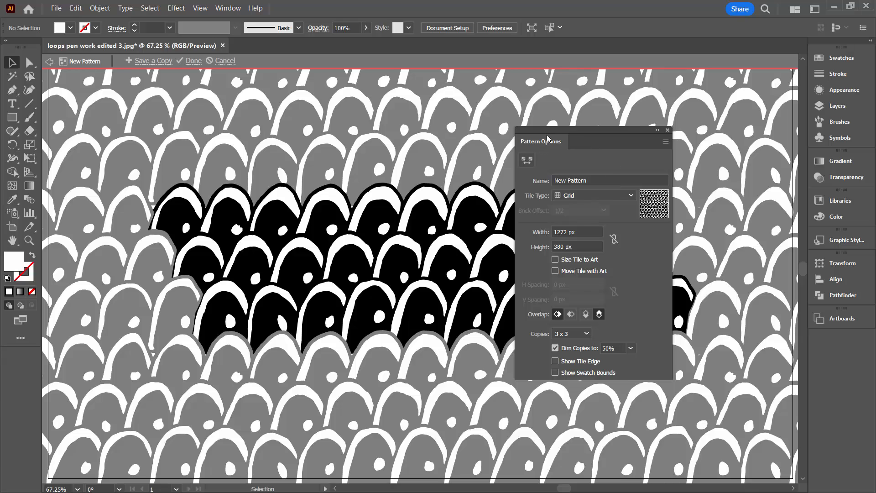
{"action": "left_click_drag", "start_coordinate": [547, 136], "coordinate": [713, 125]}
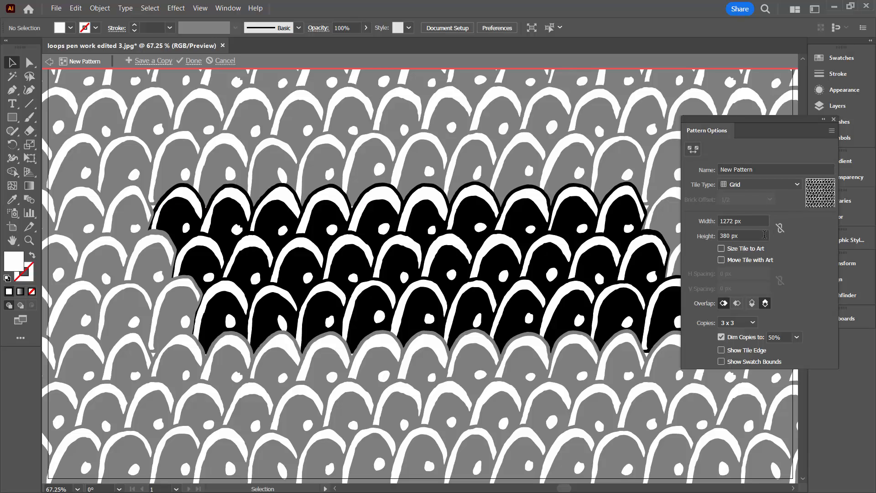
- Set the tile height to 357 px and turn off Dim Copies
{"action": "left_click", "coordinate": [749, 231]}
{"action": "key", "text": "Down"}
{"action": "key", "text": "Down"}
{"action": "key", "text": "Down"}
{"action": "key", "text": "Down"}
{"action": "key", "text": "Down"}
{"action": "key", "text": "Down"}
{"action": "key", "text": "Down"}
{"action": "key", "text": "Down"}
{"action": "key", "text": "Down"}
{"action": "key", "text": "Down"}
{"action": "key", "text": "Down"}
{"action": "key", "text": "Down"}
{"action": "key", "text": "Down"}
{"action": "key", "text": "Down"}
{"action": "key", "text": "Down"}
{"action": "key", "text": "Down"}
{"action": "key", "text": "Down"}
{"action": "key", "text": "Down"}
{"action": "key", "text": "Down"}
{"action": "key", "text": "Down"}
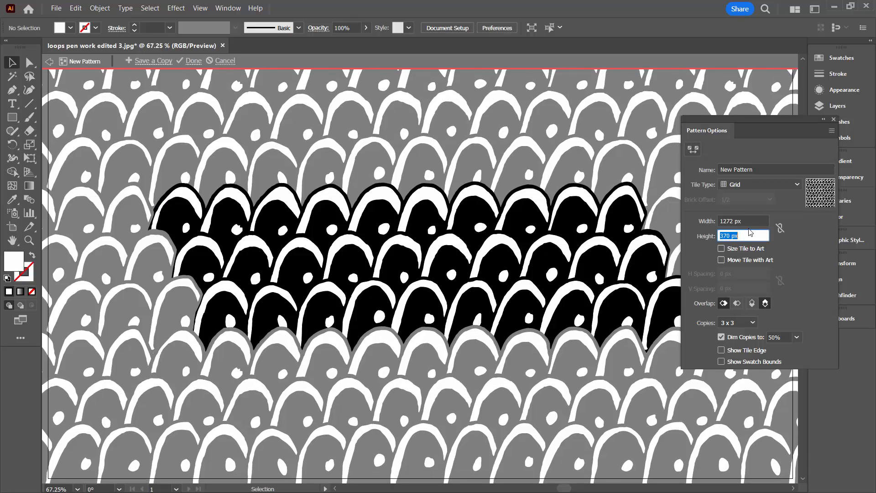
{"action": "key", "text": "Down"}
{"action": "key", "text": "Down"}
{"action": "key", "text": "Down"}
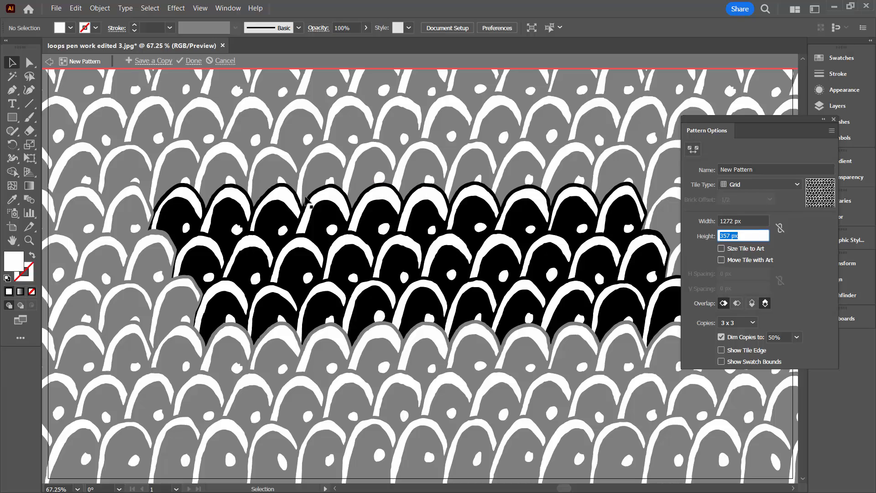
{"action": "key", "text": "Down"}
{"action": "key", "text": "Down"}
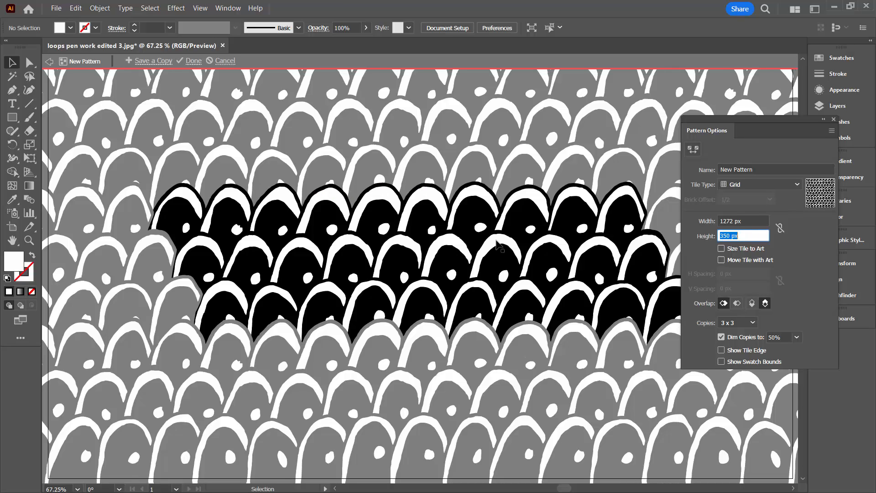
{"action": "key", "text": "Up"}
{"action": "key", "text": "Up"}
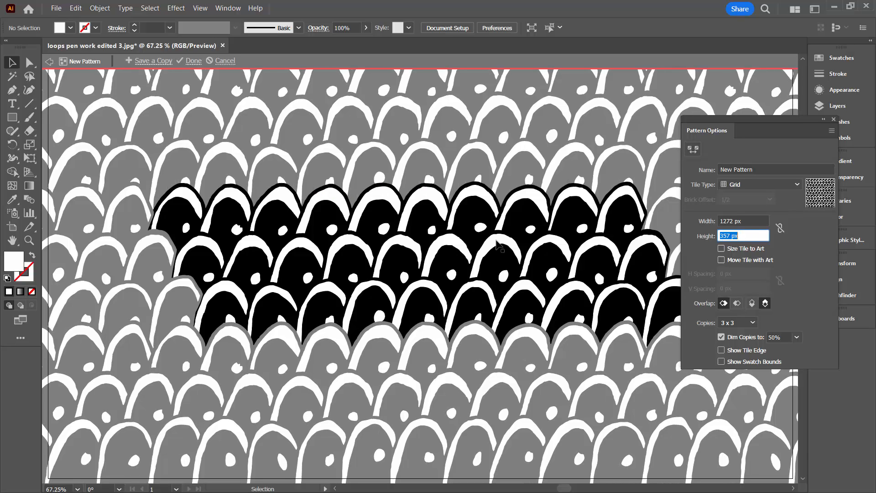
{"action": "left_click", "coordinate": [721, 337]}
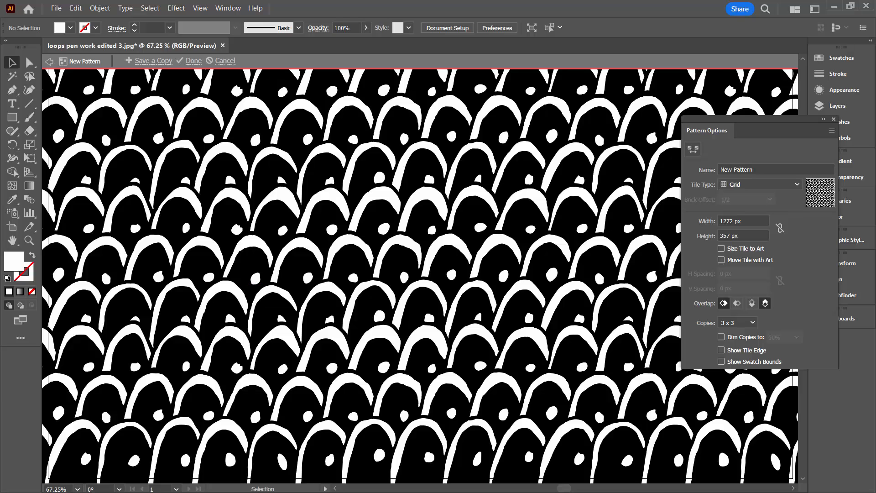
- Zoom out to 33.33% and set the pattern preview to 9 x 9 copies
{"action": "left_click", "coordinate": [29, 240]}
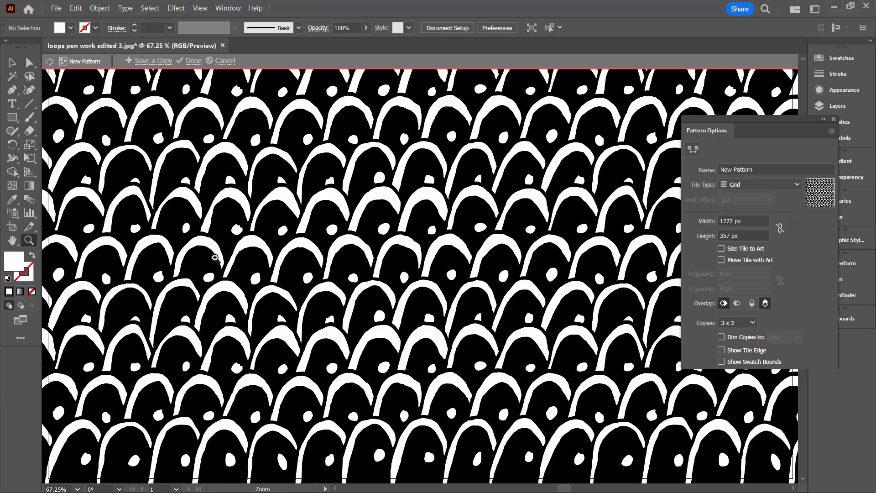
{"action": "left_click", "coordinate": [391, 221], "text": "alt"}
{"action": "left_click", "coordinate": [391, 221], "text": "alt"}
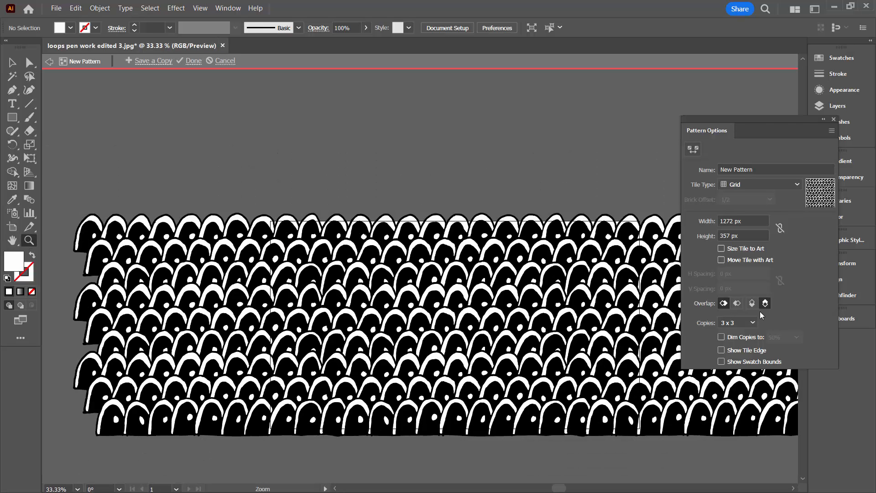
{"action": "left_click", "coordinate": [749, 323]}
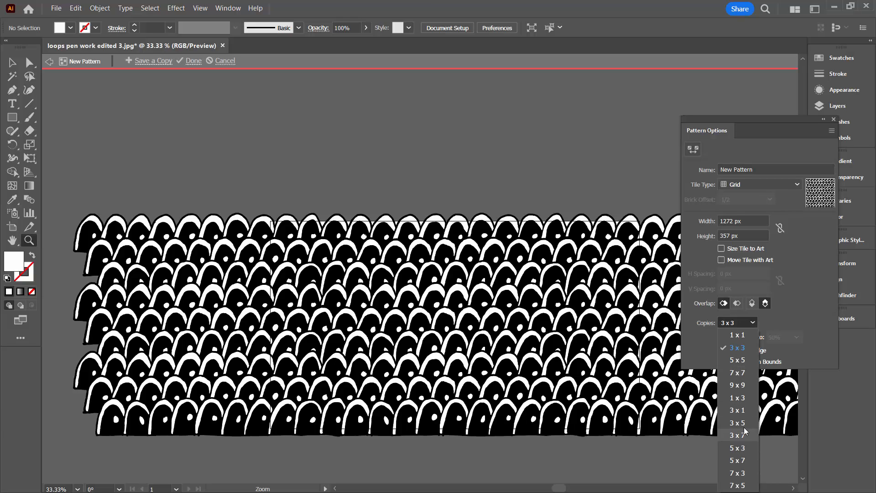
{"action": "left_click", "coordinate": [738, 385]}
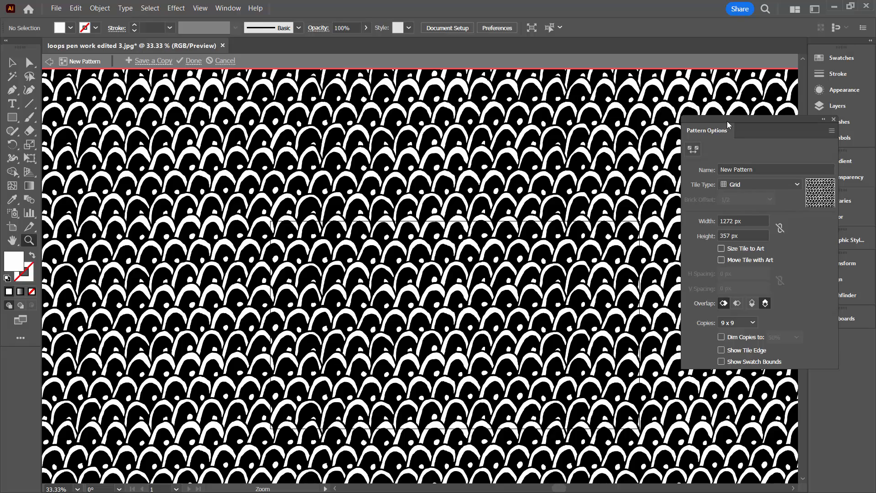
{"action": "left_click_drag", "start_coordinate": [728, 124], "coordinate": [754, 131]}
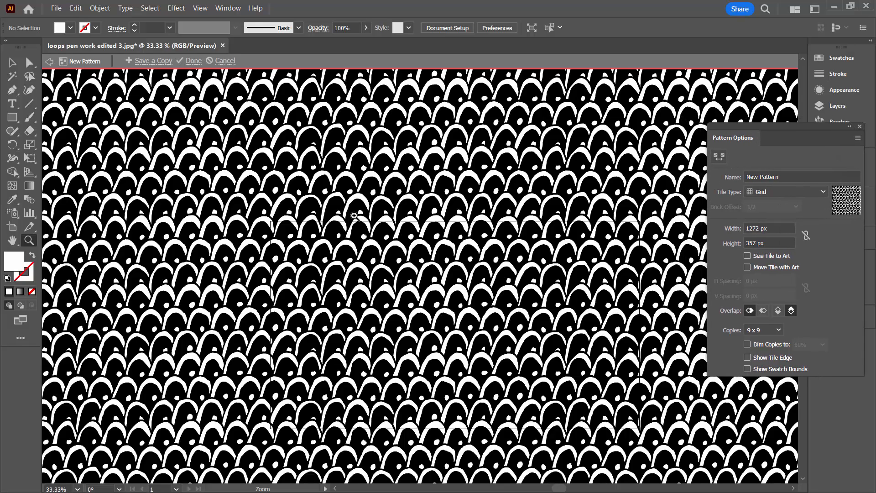
- Exit pattern editing, move the scale artwork off the artboard, and draw an artboard-sized rectangle
{"action": "left_click", "coordinate": [196, 62]}
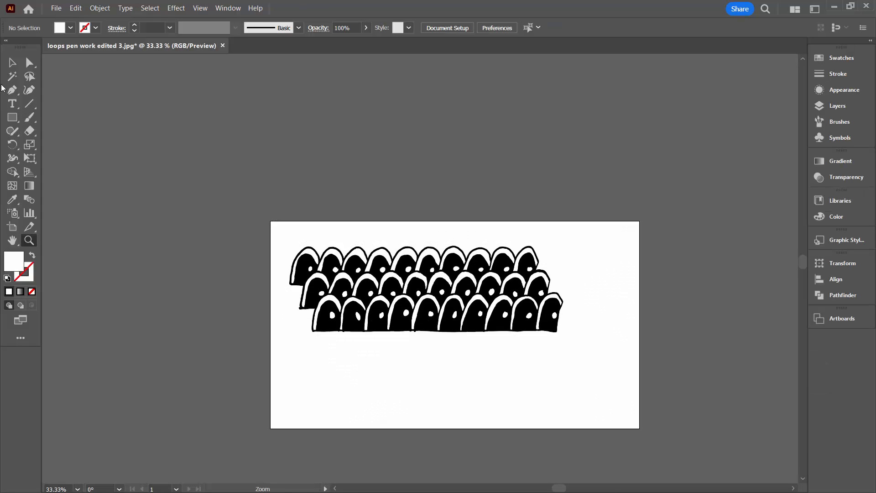
{"action": "left_click_drag", "start_coordinate": [292, 220], "coordinate": [602, 358]}
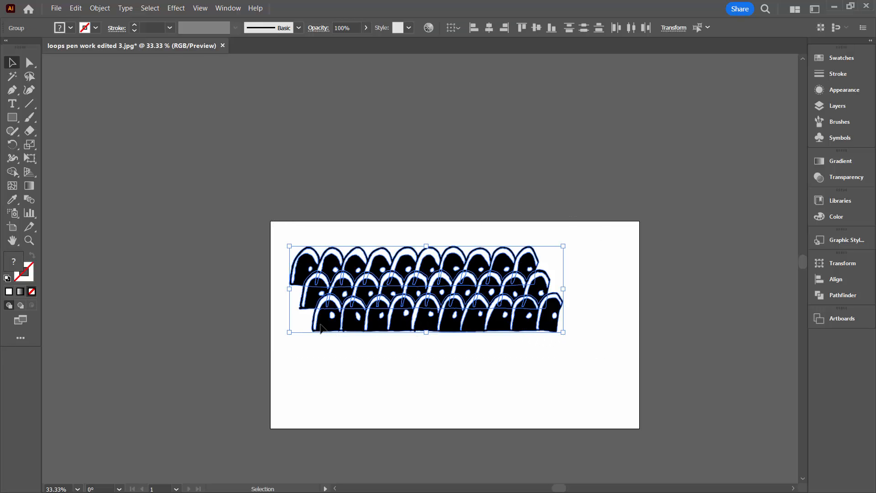
{"action": "left_click_drag", "start_coordinate": [330, 328], "coordinate": [695, 347]}
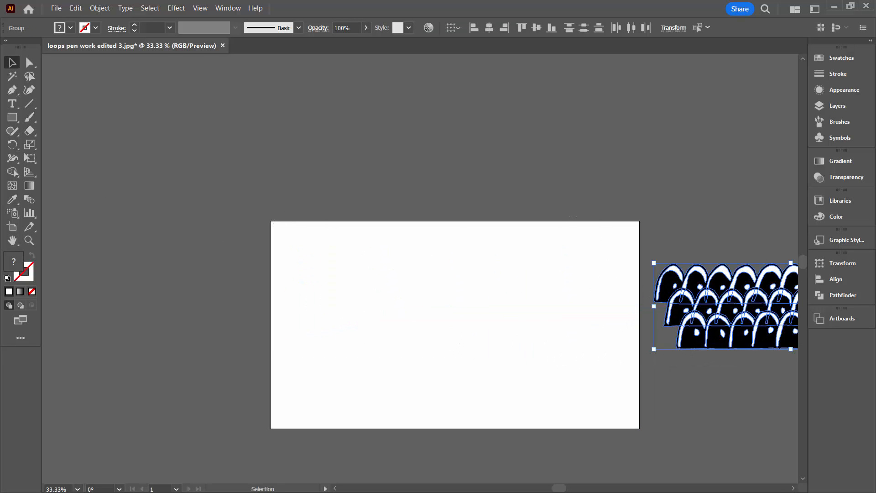
{"action": "left_click", "coordinate": [12, 118]}
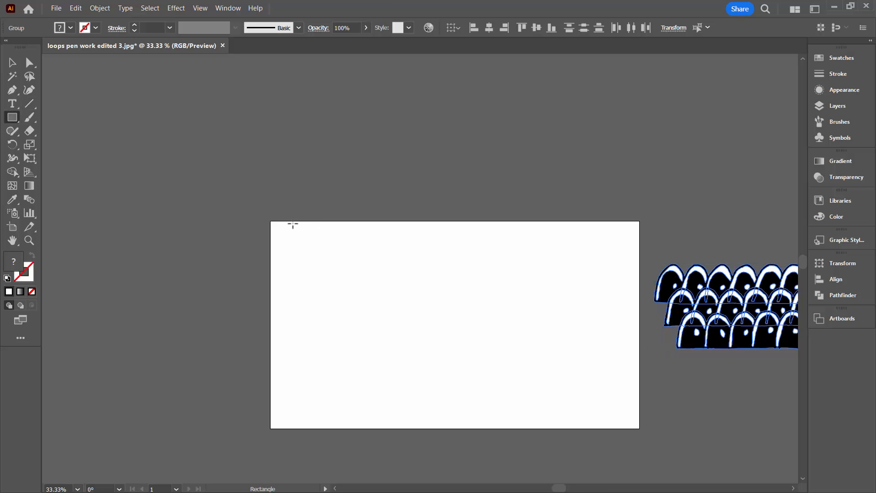
{"action": "mouse_move", "coordinate": [271, 223]}
{"action": "left_mouse_down"}
{"action": "mouse_move", "coordinate": [632, 404]}
{"action": "mouse_move", "coordinate": [639, 428]}
{"action": "left_mouse_up"}
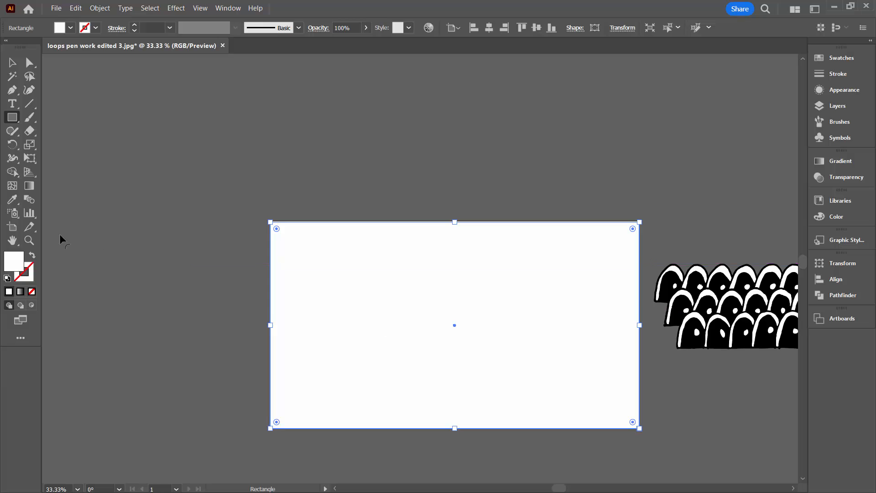
- Apply the new black-and-white scale pattern swatch to the rectangle and fit the artboard in the window
{"action": "left_click", "coordinate": [843, 58]}
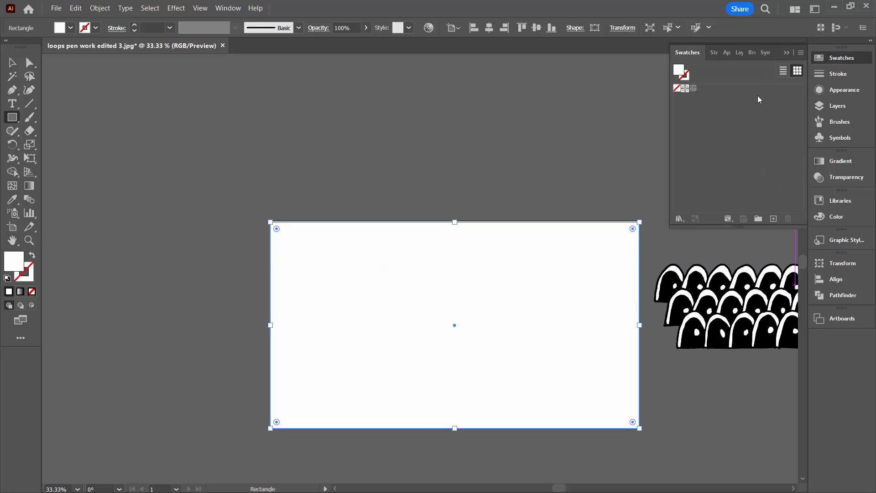
{"action": "left_click", "coordinate": [693, 89]}
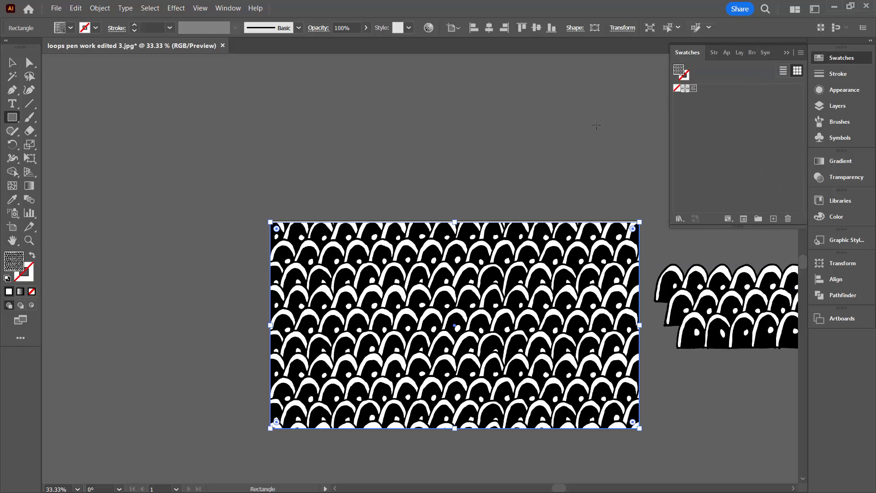
{"action": "key", "text": "ctrl+0"}
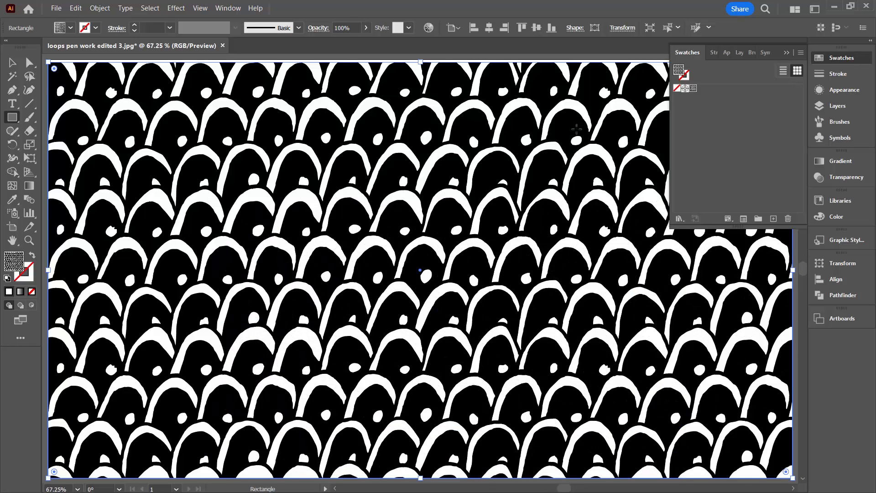
{"action": "left_click", "coordinate": [842, 59]}
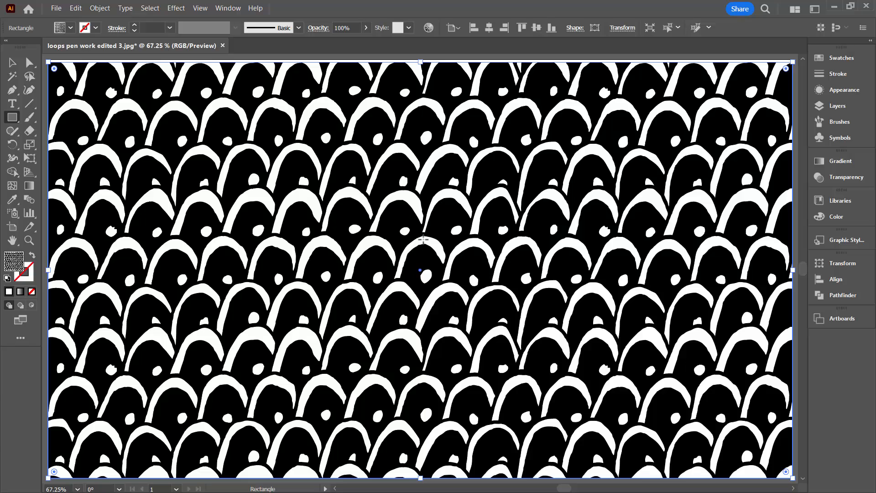
{"action": "left_click", "coordinate": [429, 29]}
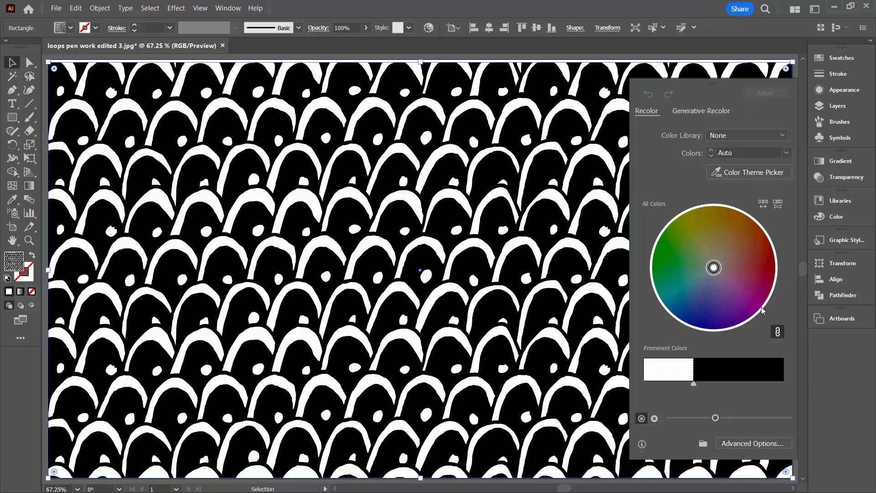
{"action": "left_click", "coordinate": [728, 444]}
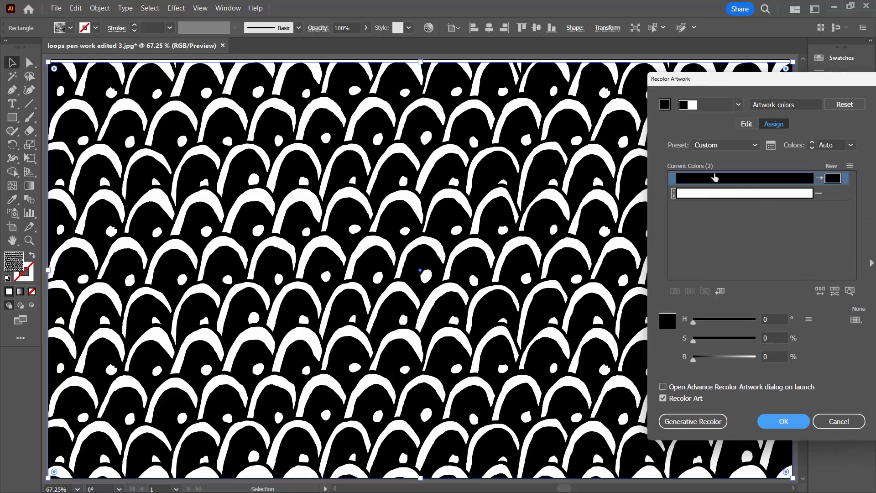
{"action": "left_click_drag", "start_coordinate": [697, 82], "coordinate": [552, 76]}
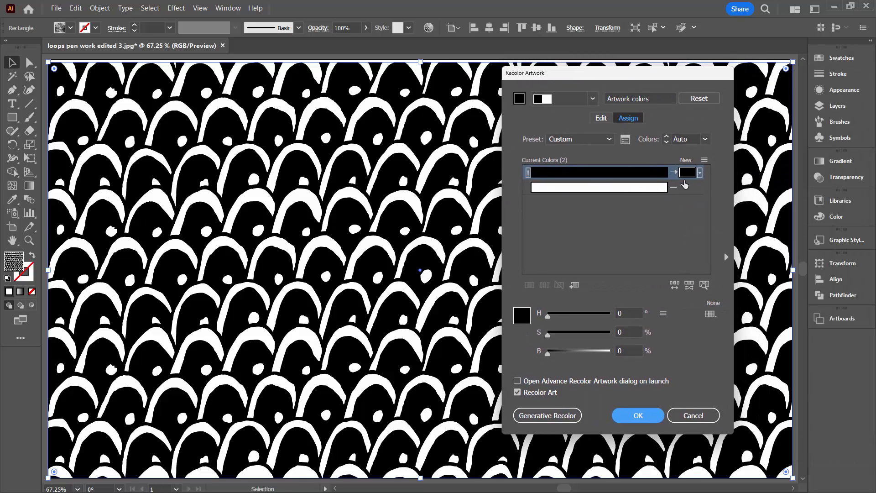
{"action": "left_click", "coordinate": [685, 185]}
{"action": "left_click", "coordinate": [643, 270]}
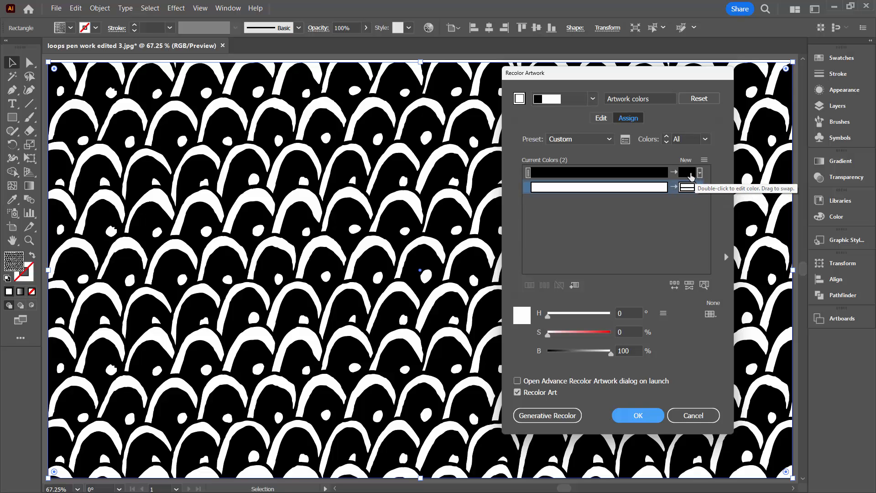
{"action": "double_click", "coordinate": [691, 176]}
{"action": "left_click", "coordinate": [625, 204]}
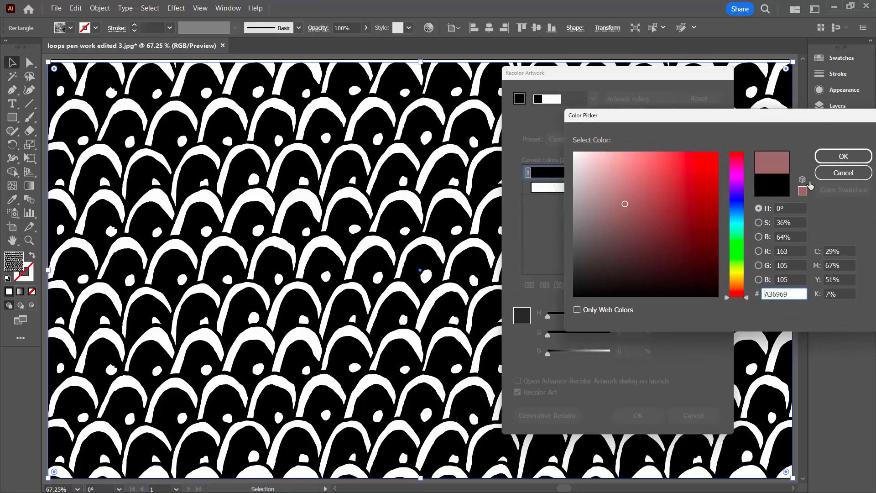
{"action": "left_click", "coordinate": [826, 155]}
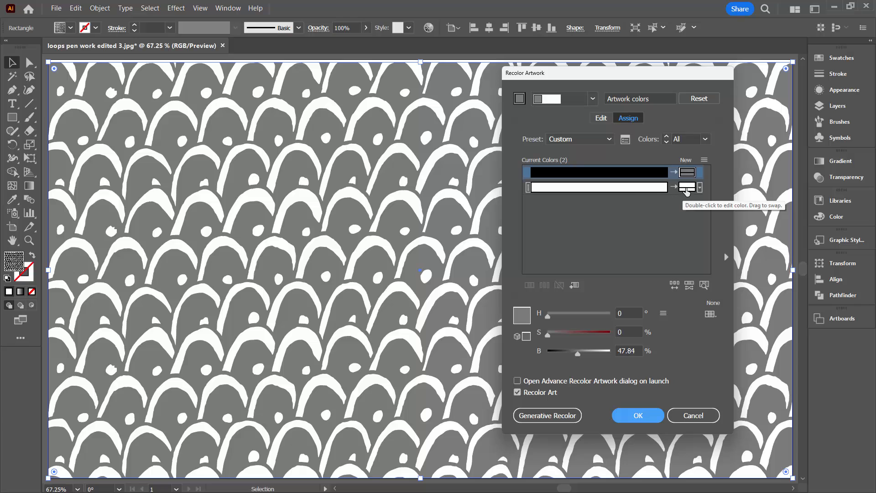
{"action": "double_click", "coordinate": [687, 188]}
{"action": "left_click", "coordinate": [734, 236]}
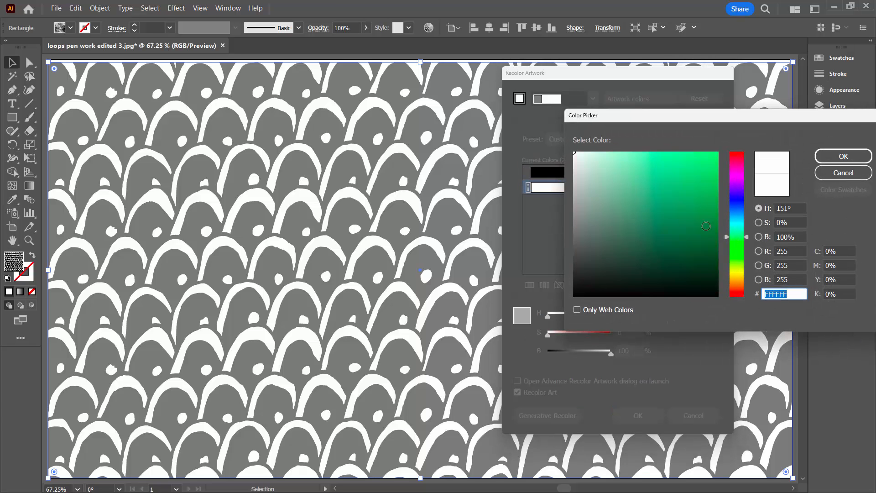
{"action": "left_click", "coordinate": [686, 210]}
{"action": "left_click", "coordinate": [824, 156]}
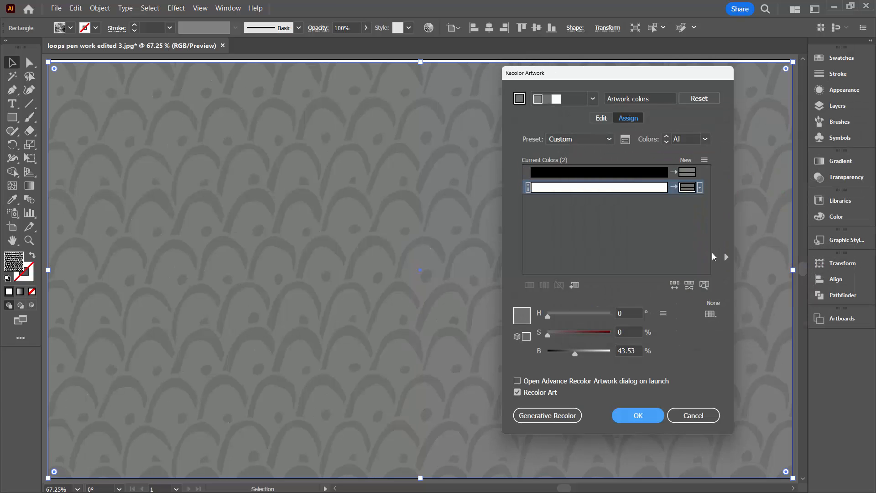
{"action": "left_click", "coordinate": [697, 419]}
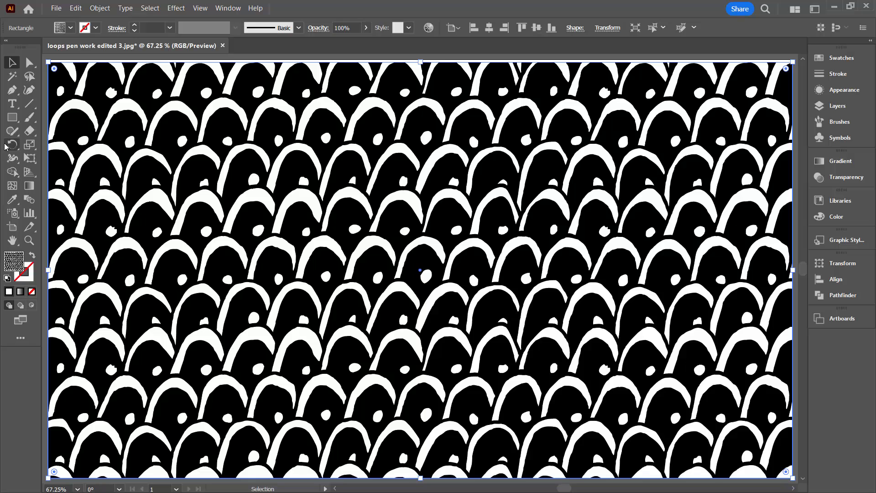
- Zoom out to 25% so the patterned artboard and the loop rows beside it both show
{"action": "left_click", "coordinate": [29, 240]}
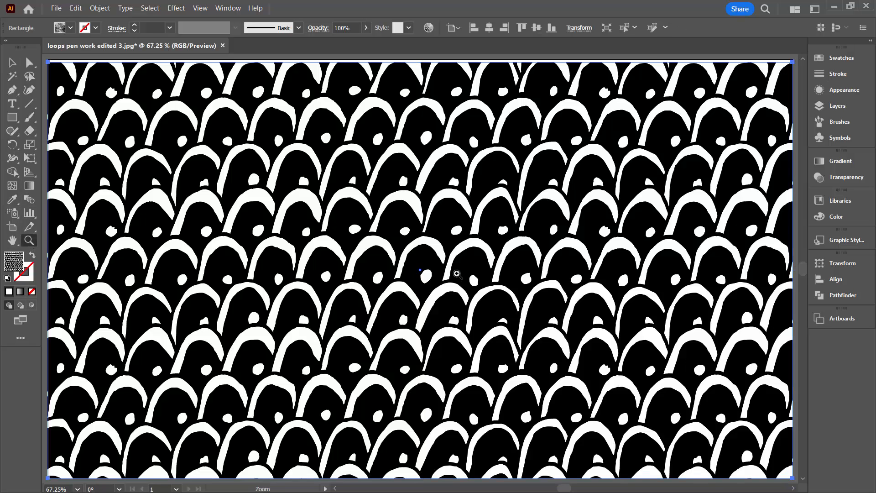
{"action": "left_click", "coordinate": [458, 273], "text": "alt"}
{"action": "left_click", "coordinate": [458, 273], "text": "alt"}
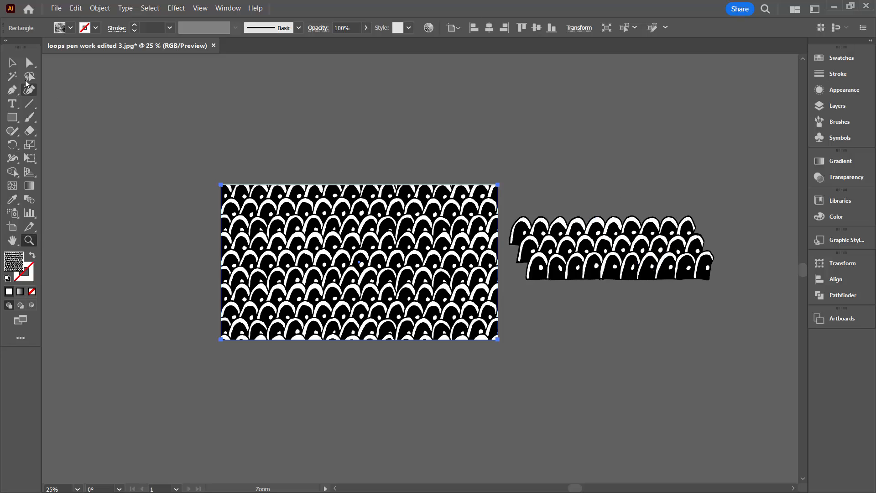
- Convert both objects to RGB with Edit Colors, then select only the patterned rectangle
{"action": "left_click", "coordinate": [13, 63]}
{"action": "left_click_drag", "start_coordinate": [110, 105], "coordinate": [657, 329]}
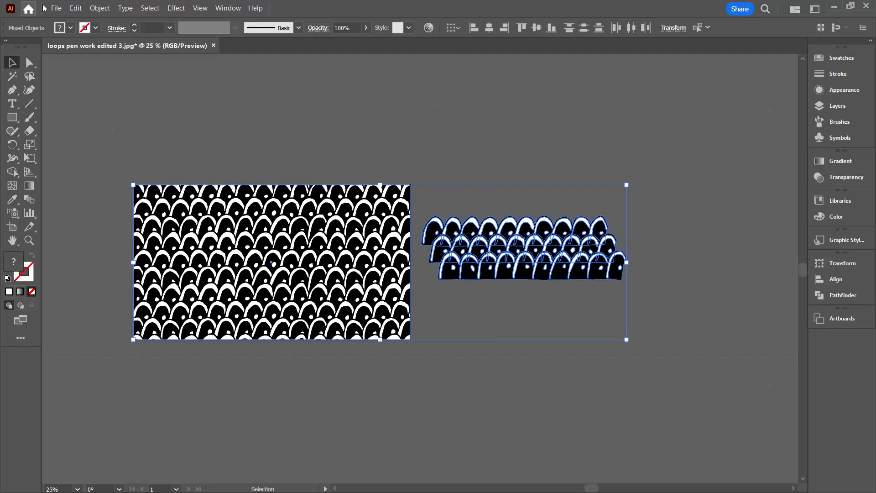
{"action": "left_click", "coordinate": [76, 9]}
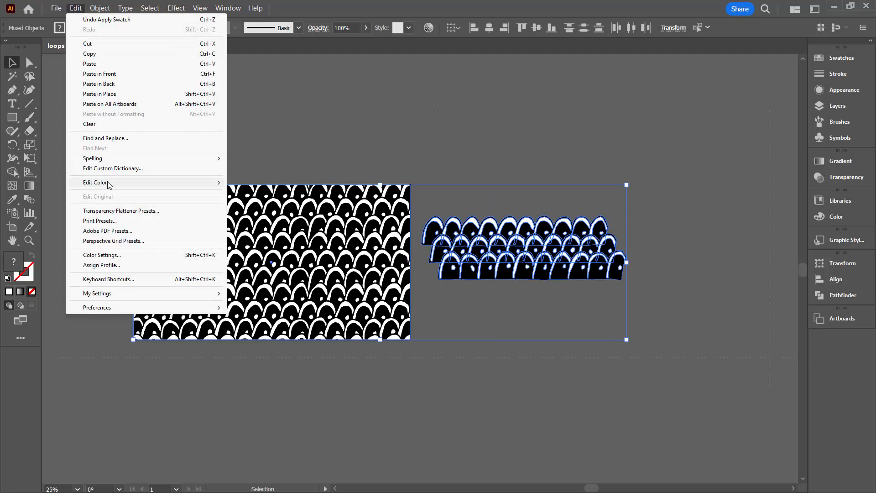
{"action": "mouse_move", "coordinate": [109, 184]}
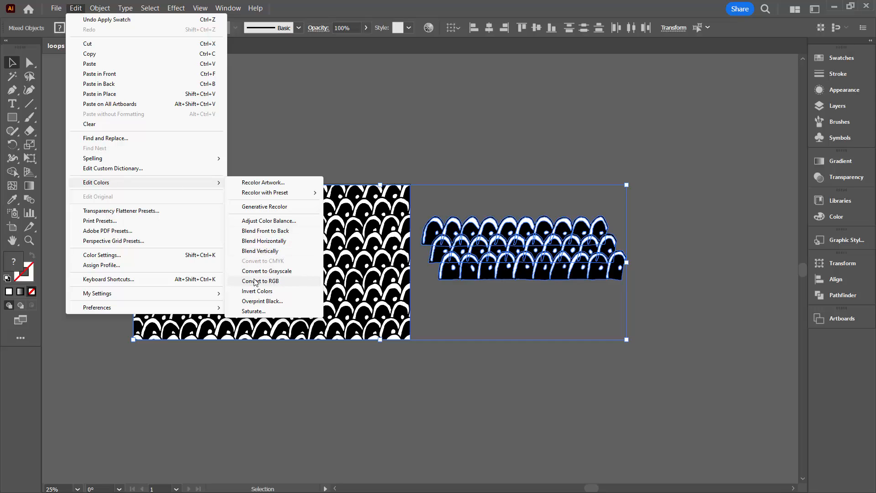
{"action": "left_click", "coordinate": [280, 282]}
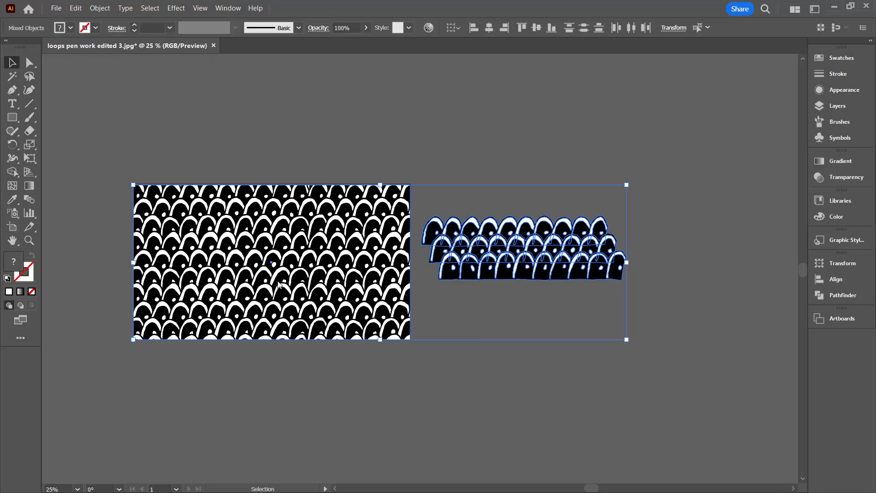
{"action": "left_click", "coordinate": [89, 132]}
{"action": "left_click", "coordinate": [210, 241]}
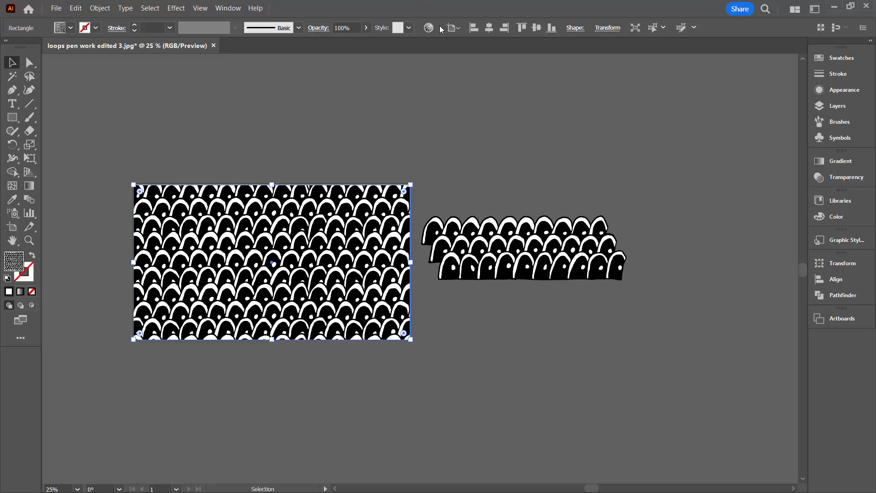
- Open the full Recolor Artwork dialog and give the pattern's white its own replacement colour
{"action": "left_click", "coordinate": [429, 28]}
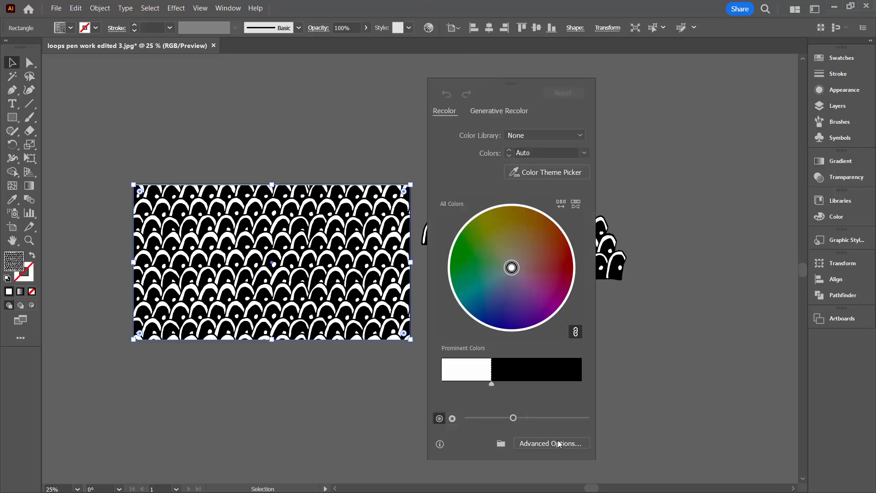
{"action": "left_click", "coordinate": [559, 444]}
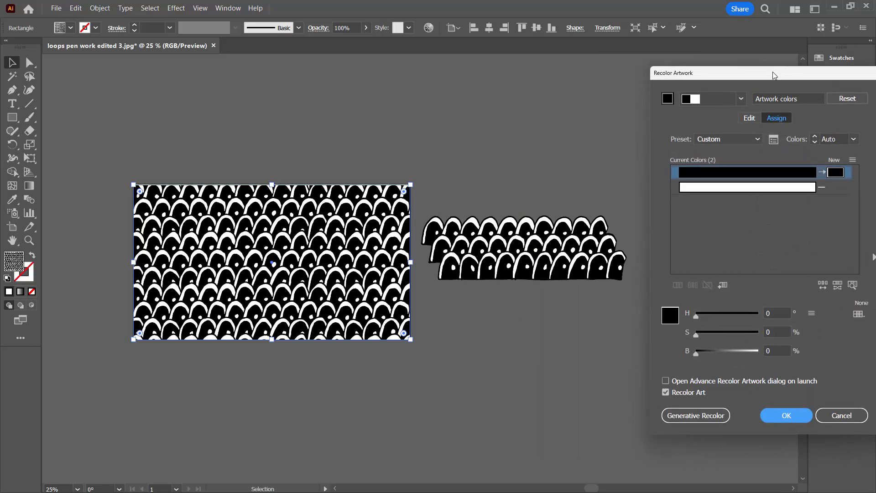
{"action": "left_click_drag", "start_coordinate": [773, 72], "coordinate": [602, 94]}
{"action": "left_click", "coordinate": [659, 220]}
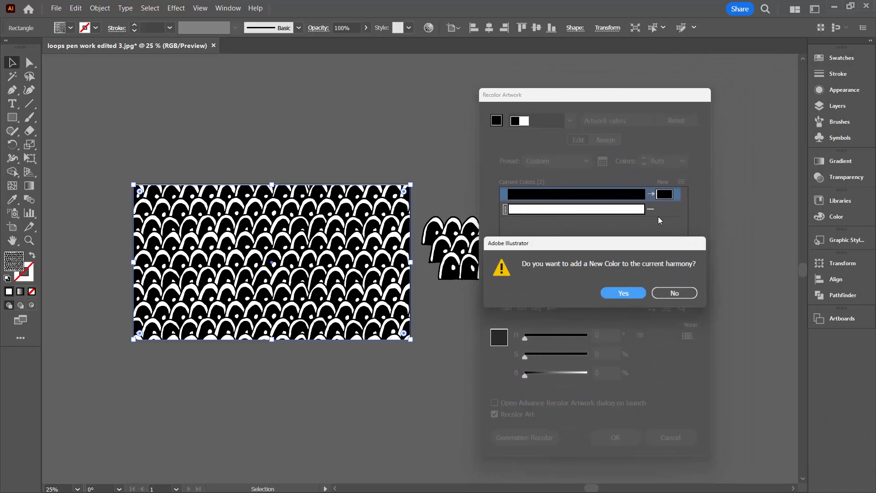
{"action": "left_click", "coordinate": [623, 293]}
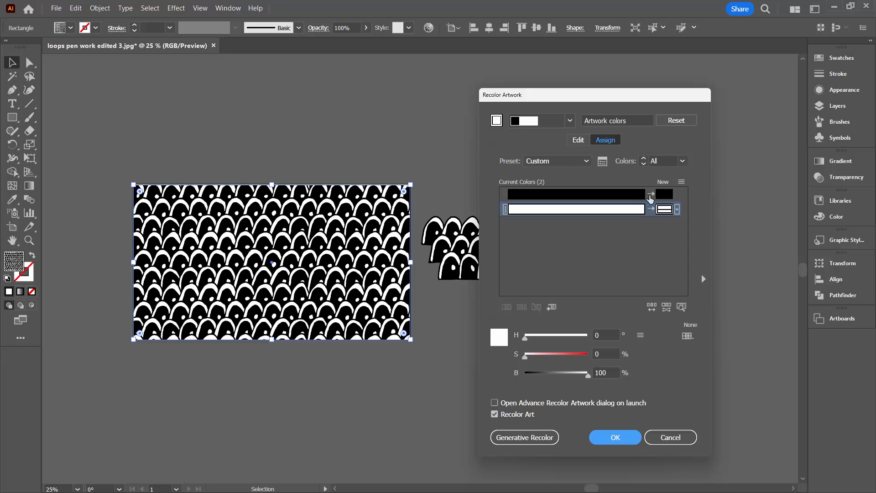
- Set black's replacement colour to red B54D4D
{"action": "left_click", "coordinate": [664, 195]}
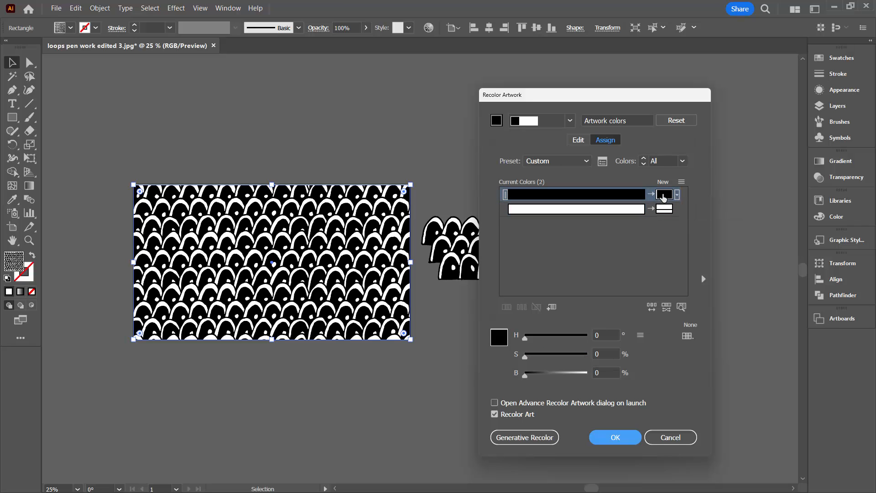
{"action": "double_click", "coordinate": [664, 194]}
{"action": "left_click", "coordinate": [657, 194]}
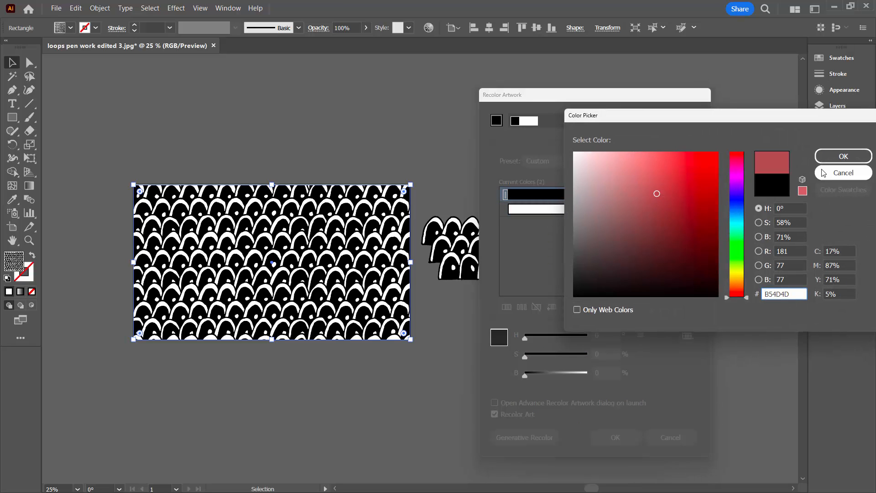
{"action": "left_click", "coordinate": [843, 156]}
- Set the white loops' replacement colour to blue 296AAA
{"action": "left_click", "coordinate": [664, 209]}
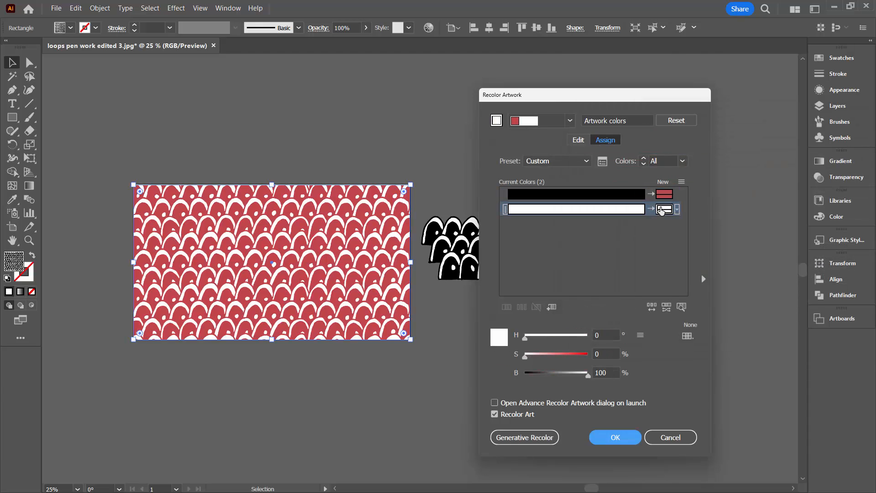
{"action": "double_click", "coordinate": [663, 210]}
{"action": "left_click", "coordinate": [738, 212]}
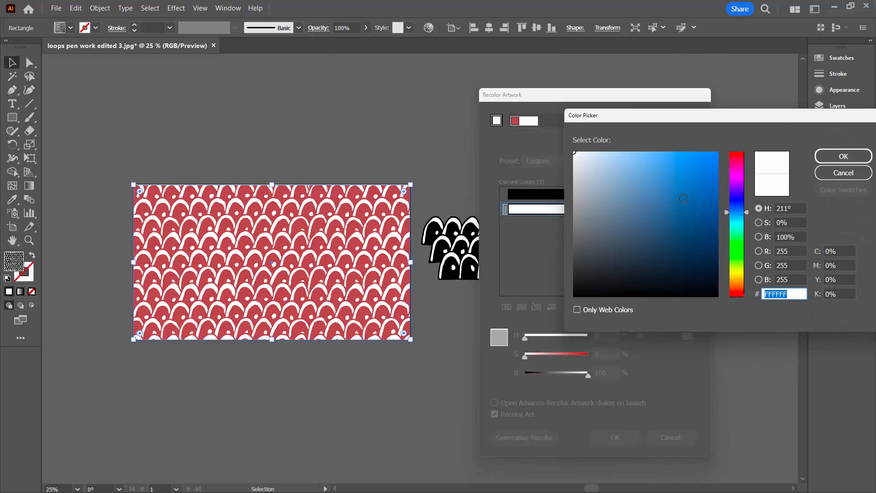
{"action": "left_click", "coordinate": [684, 200]}
{"action": "left_click", "coordinate": [818, 158]}
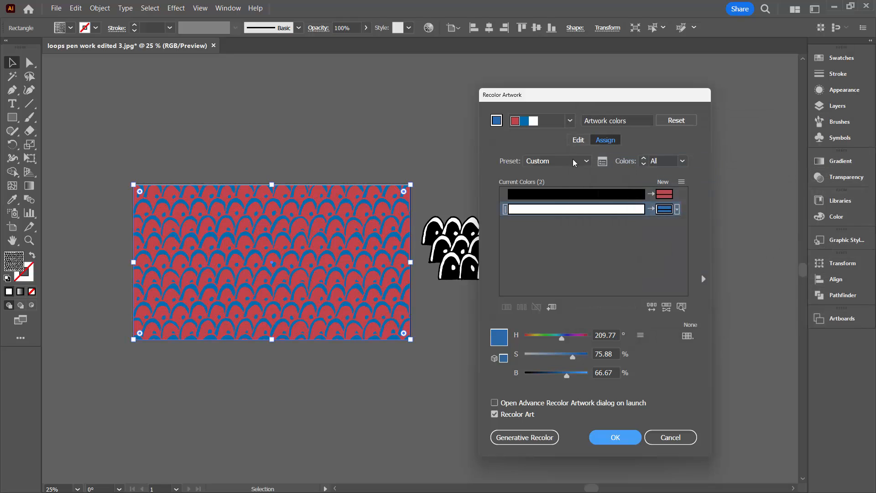
- On the Edit colour wheel, rotate the harmony colours toward green and magenta
{"action": "left_click", "coordinate": [577, 140]}
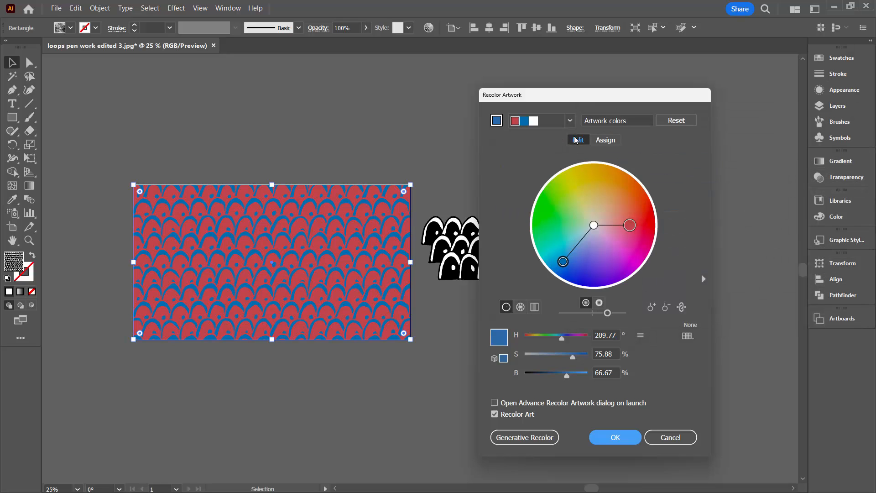
{"action": "left_click_drag", "start_coordinate": [550, 99], "coordinate": [670, 65]}
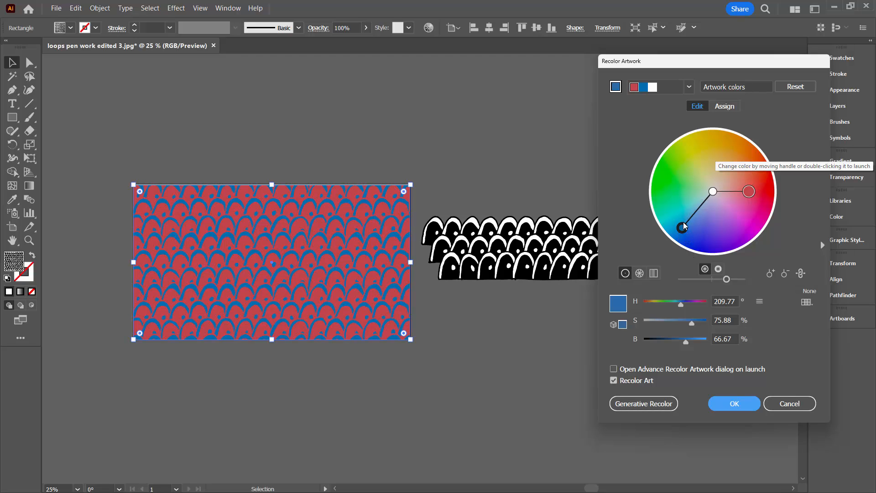
{"action": "left_click_drag", "start_coordinate": [683, 226], "coordinate": [735, 170]}
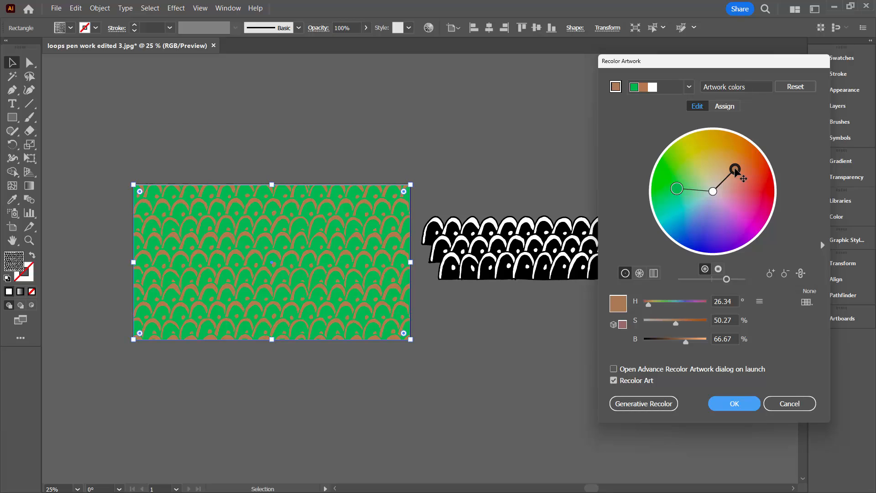
{"action": "left_click_drag", "start_coordinate": [735, 170], "coordinate": [752, 230]}
- Unlink the harmony colours, make the scales cyan and loops magenta, and apply the recolour
{"action": "left_click", "coordinate": [801, 273]}
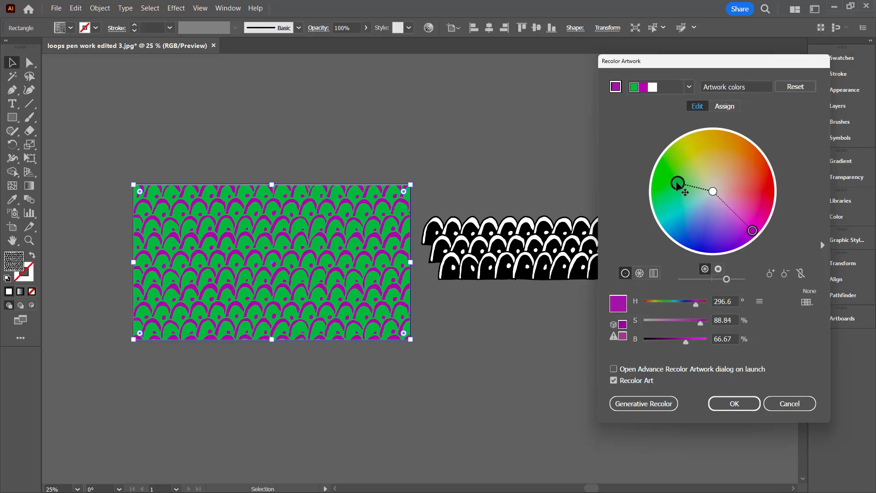
{"action": "left_click_drag", "start_coordinate": [677, 184], "coordinate": [679, 218]}
{"action": "left_click_drag", "start_coordinate": [753, 231], "coordinate": [751, 205]}
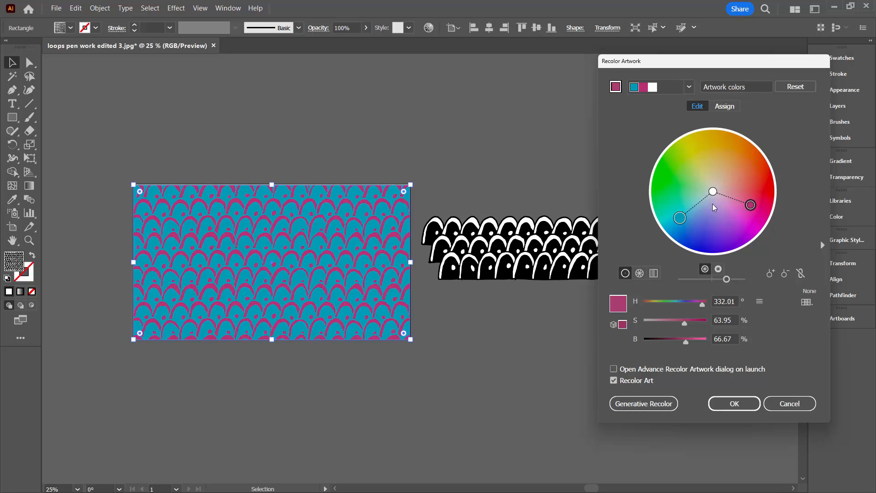
{"action": "left_click_drag", "start_coordinate": [680, 218], "coordinate": [680, 223]}
{"action": "left_click_drag", "start_coordinate": [751, 205], "coordinate": [750, 221]}
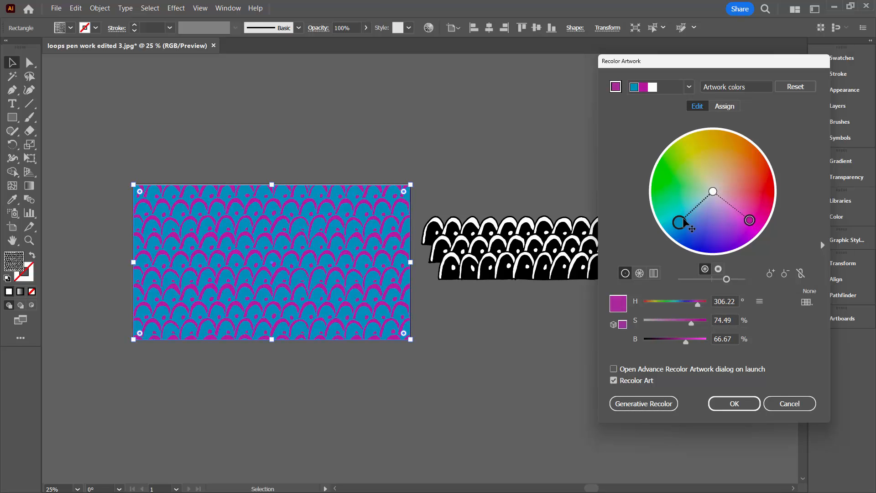
{"action": "left_click_drag", "start_coordinate": [683, 219], "coordinate": [682, 208]}
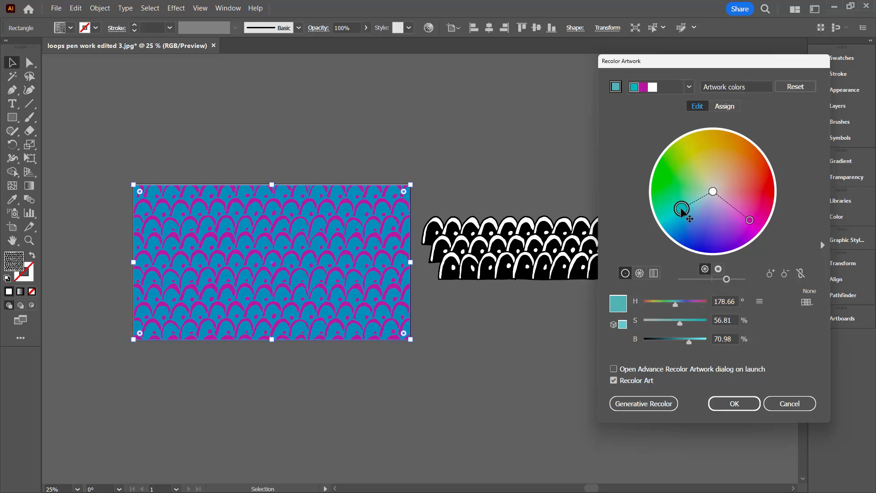
{"action": "left_click", "coordinate": [730, 404]}
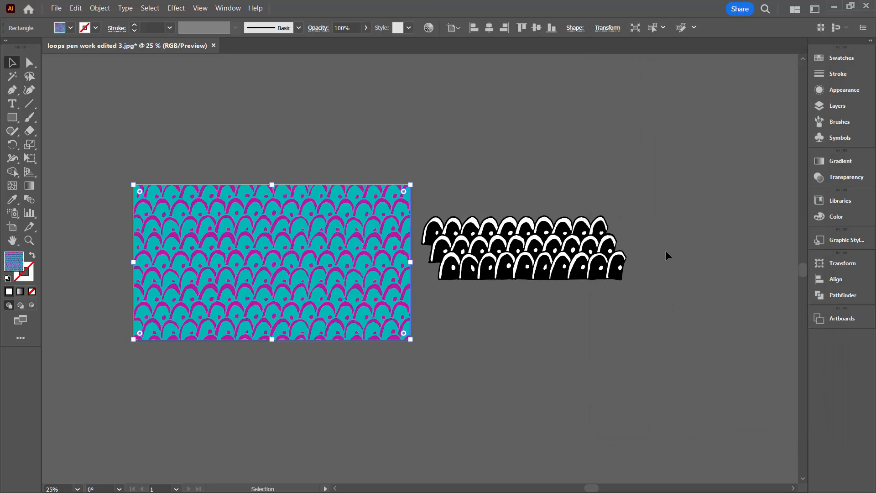
- In Recolor Artwork's advanced wheel, unlink the colours, shift the loops pink to tan, deepen the scales' blue, and apply
{"action": "key", "text": "ctrl+0"}
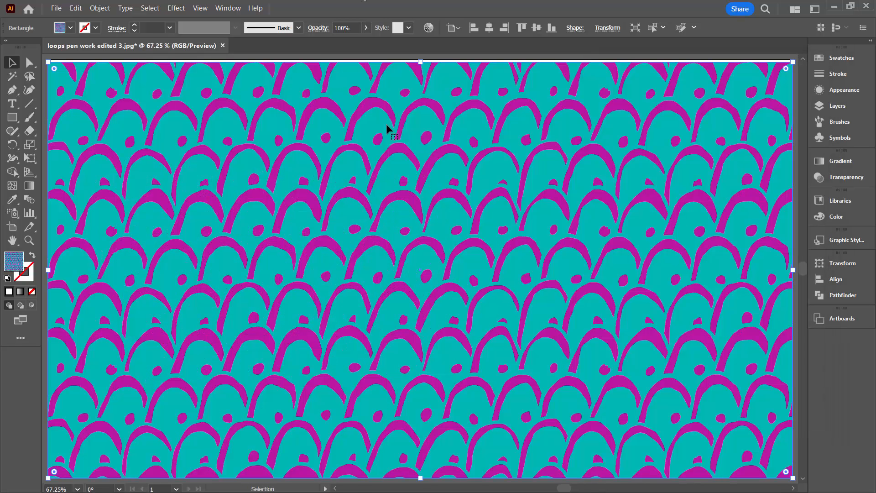
{"action": "left_click", "coordinate": [429, 28]}
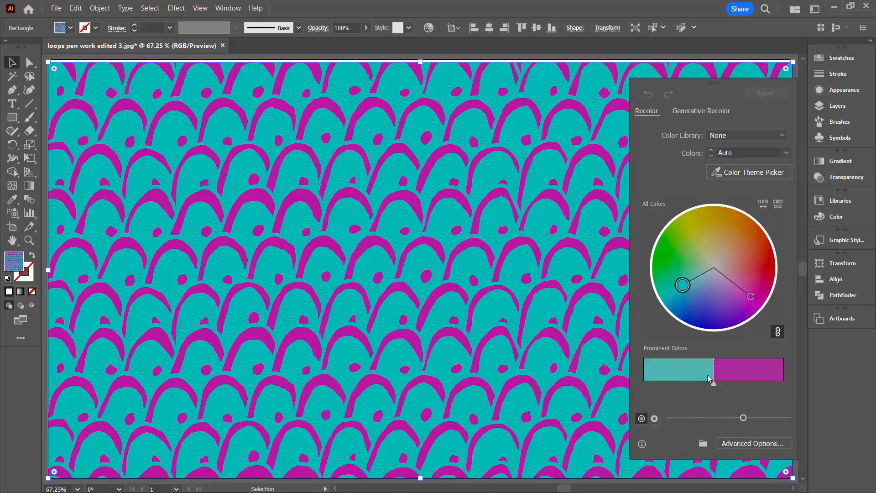
{"action": "left_click", "coordinate": [739, 441]}
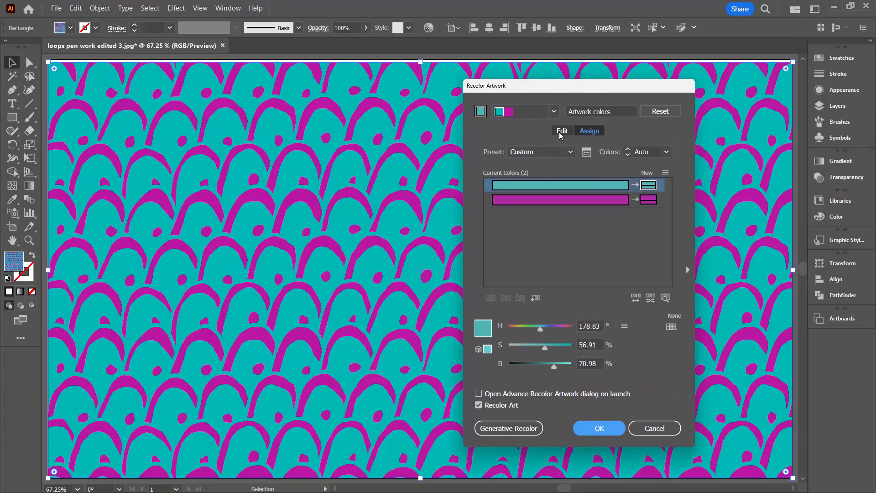
{"action": "left_click", "coordinate": [562, 131]}
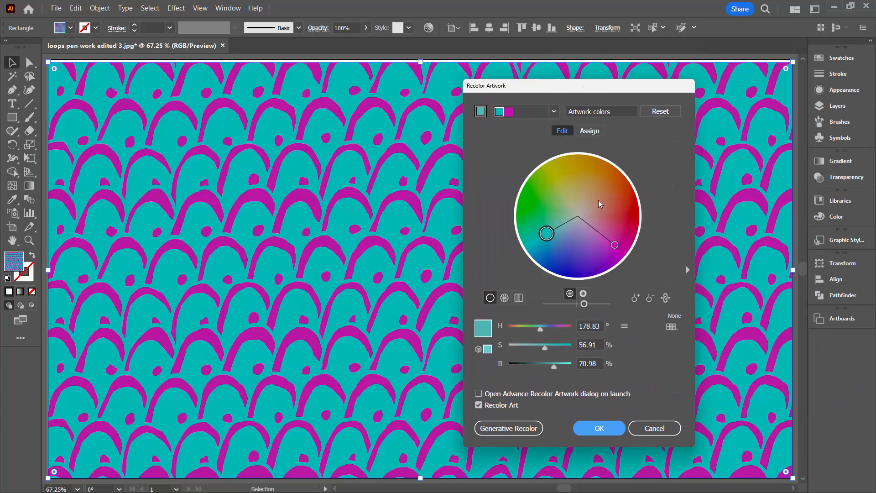
{"action": "left_click_drag", "start_coordinate": [613, 247], "coordinate": [613, 230]}
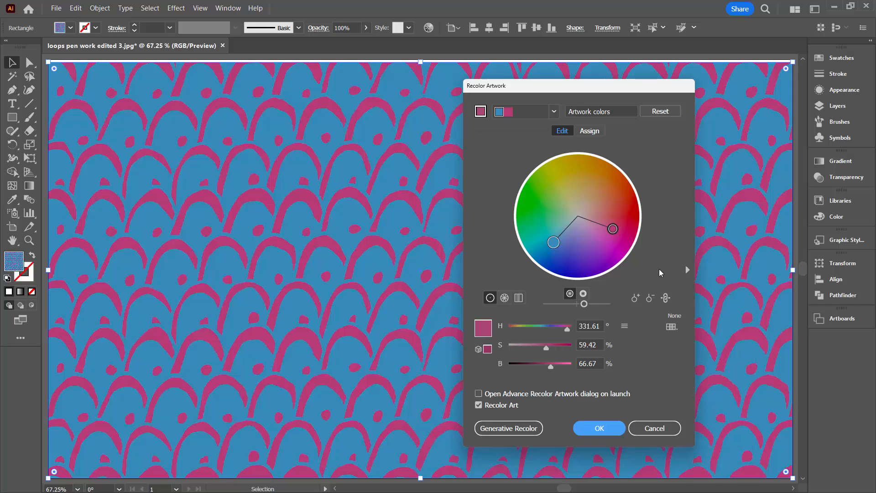
{"action": "left_click", "coordinate": [665, 298]}
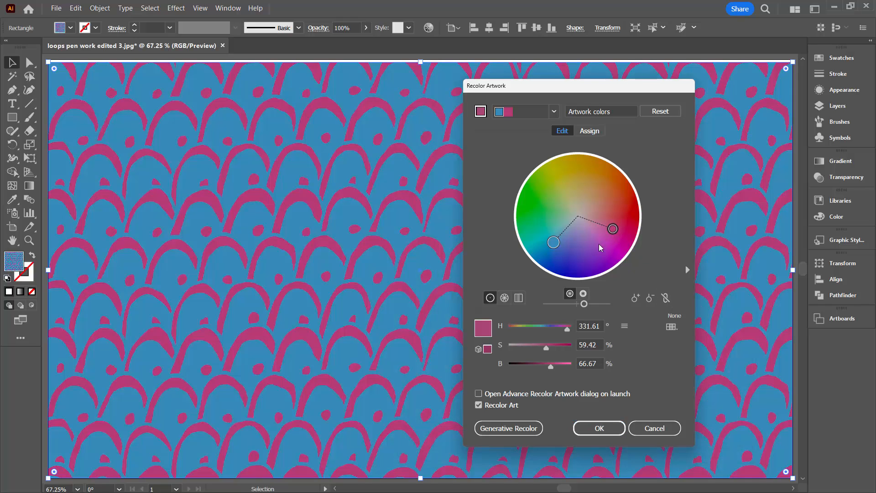
{"action": "left_click_drag", "start_coordinate": [613, 229], "coordinate": [576, 199]}
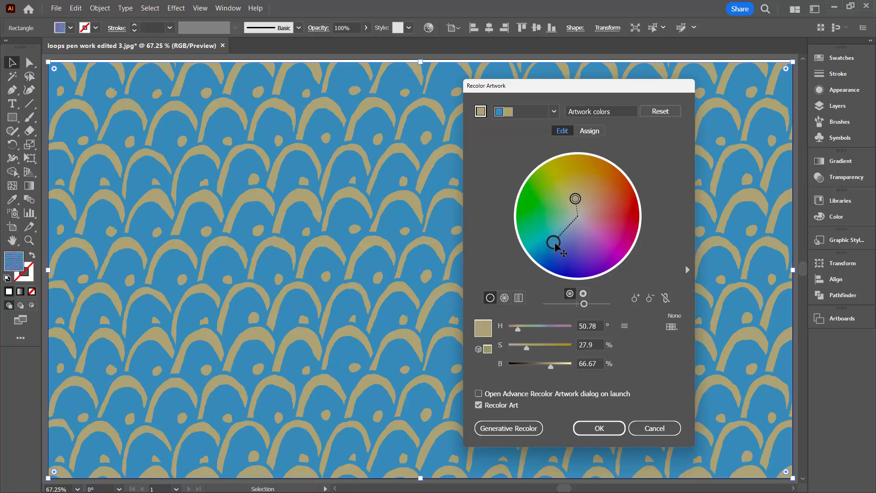
{"action": "left_click_drag", "start_coordinate": [555, 246], "coordinate": [549, 247]}
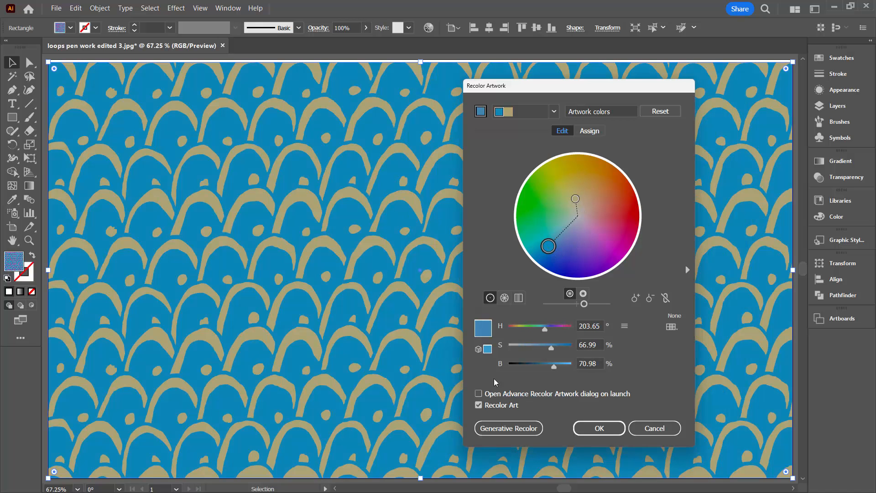
{"action": "left_click", "coordinate": [586, 429]}
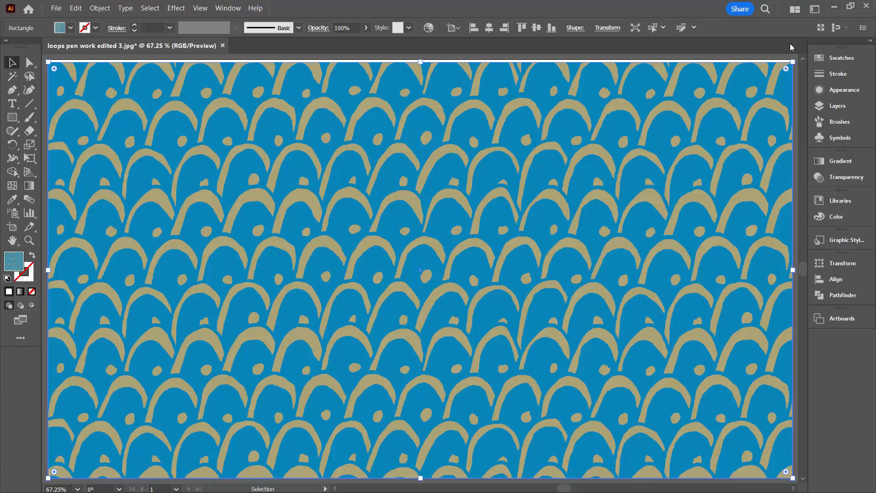
{"action": "left_click", "coordinate": [824, 57]}
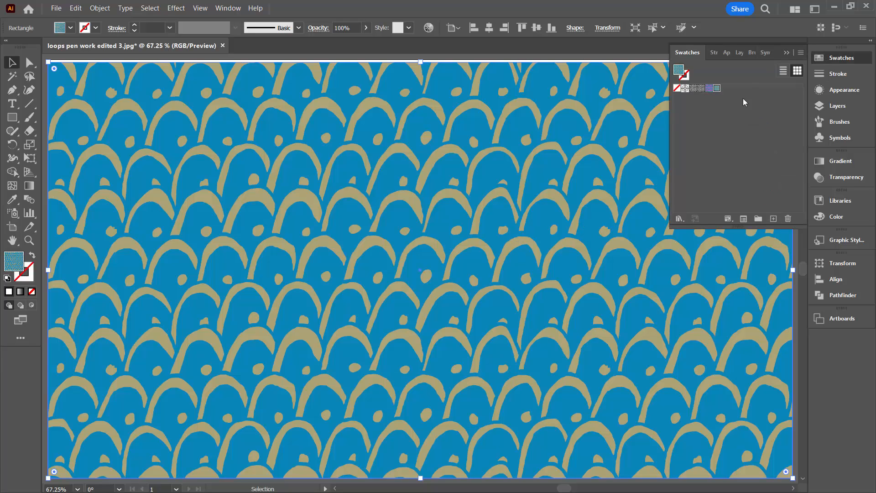
{"action": "left_click", "coordinate": [701, 89]}
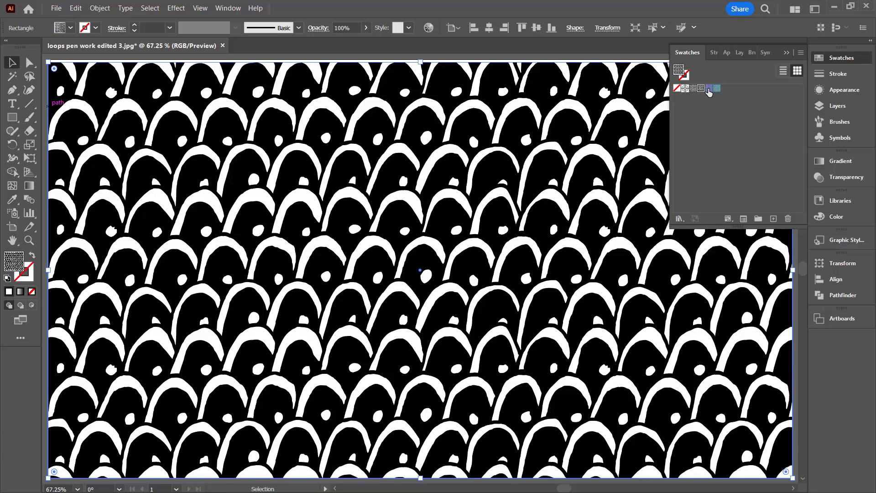
{"action": "left_click", "coordinate": [709, 89]}
{"action": "left_click", "coordinate": [717, 88]}
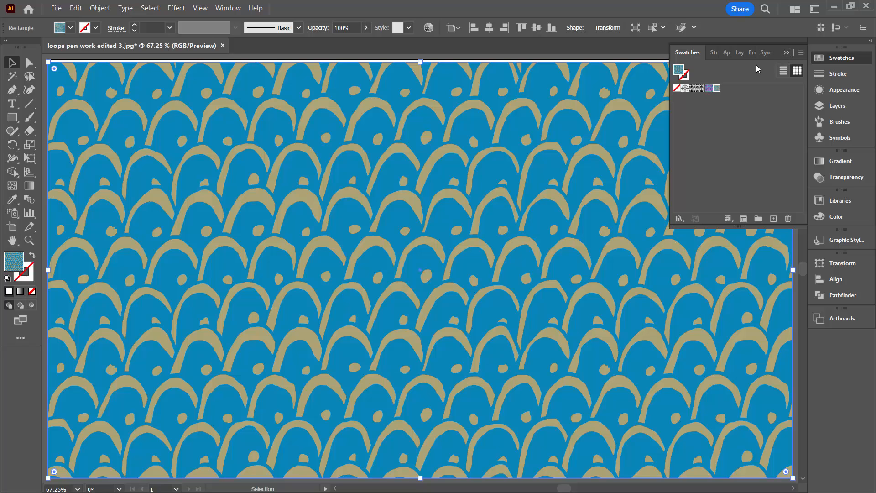
{"action": "left_click", "coordinate": [786, 54]}
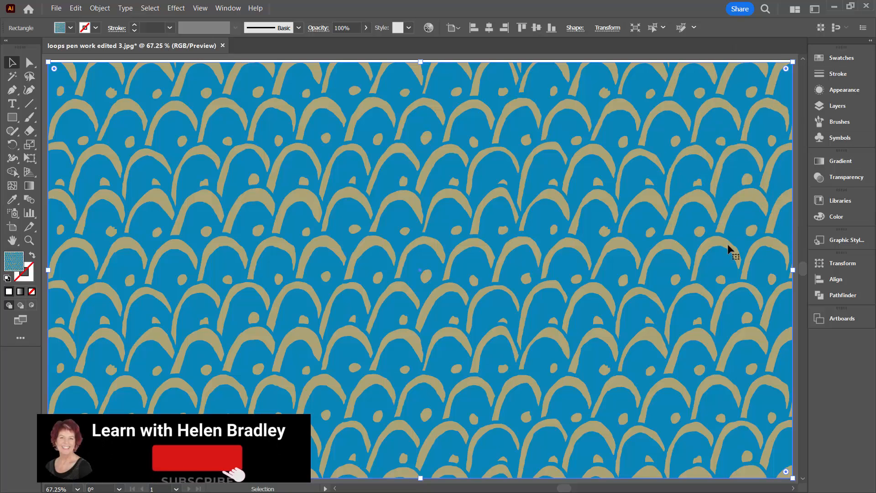
- Nudge the blue-and-tan rectangle about 7.69 px and stretch its bottom edge down to the artboard edge
{"action": "left_click_drag", "start_coordinate": [653, 230], "coordinate": [652, 233]}
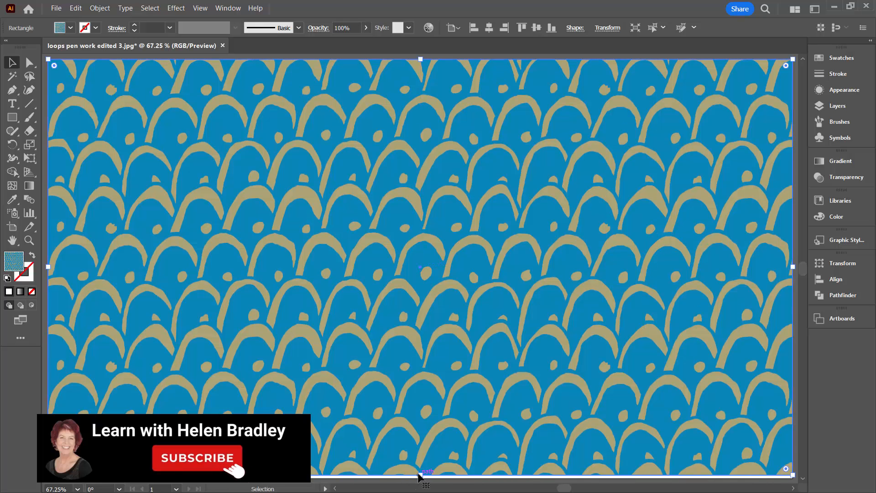
{"action": "left_click_drag", "start_coordinate": [420, 475], "coordinate": [420, 480]}
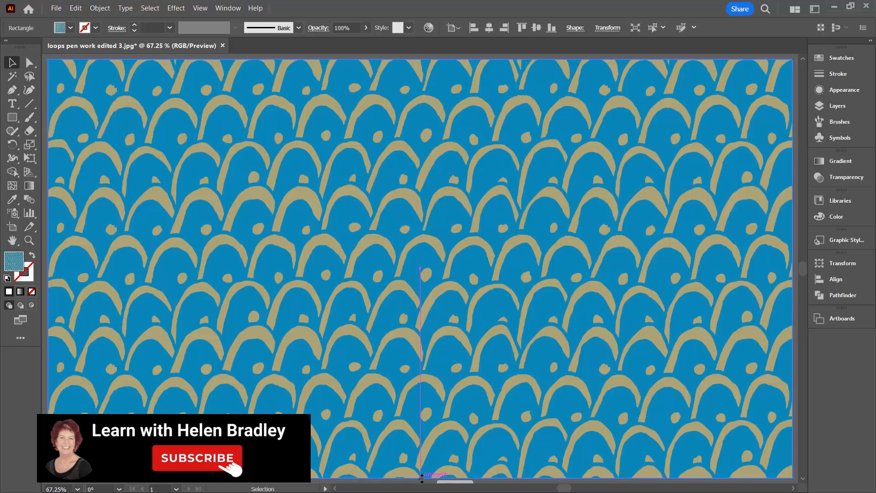